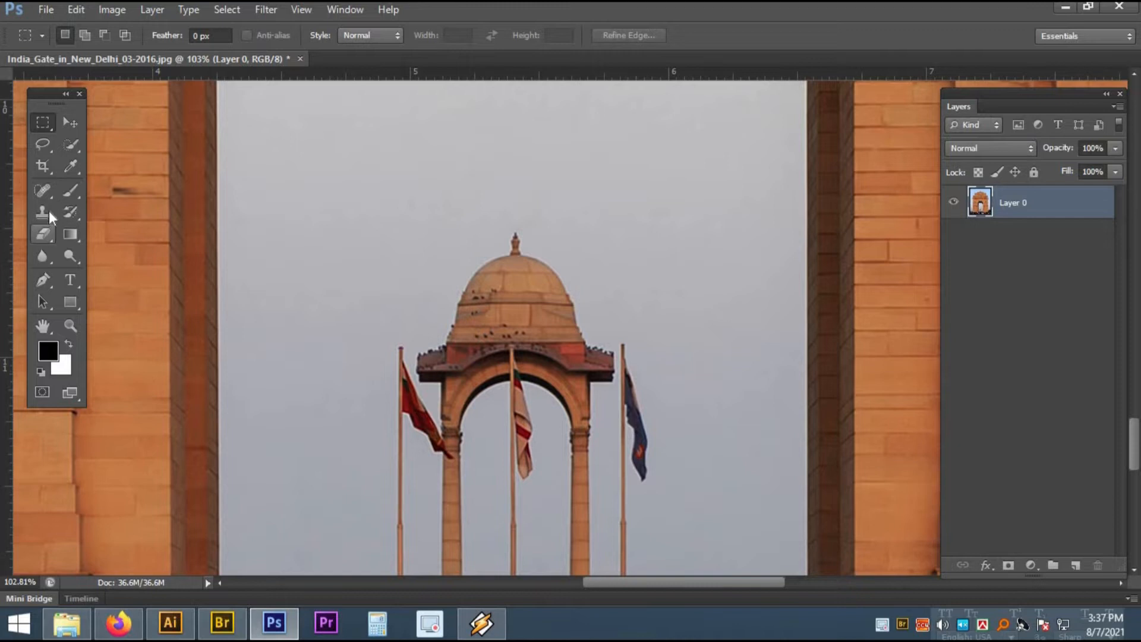
Clone clear sky over the dome, the right part of the canopy and the middle and right flags with the Clone Stamp
mouse_move(540, 231)
mouse_down()
mouse_move(478, 284)
mouse_move(528, 271)
mouse_move(556, 300)
mouse_move(570, 259)
mouse_move(580, 306)
mouse_move(570, 312)
mouse_move(538, 266)
mouse_move(580, 312)
mouse_move(579, 351)
mouse_move(614, 359)
mouse_move(620, 392)
mouse_up()
alt+click(636, 307)
scroll(622, 386, down, 2)
drag(624, 362, 626, 391)
alt+click(680, 374)
key(ctrl+z)
mouse_move(620, 324)
mouse_down()
mouse_move(674, 386)
mouse_move(632, 304)
mouse_move(636, 273)
mouse_move(626, 268)
mouse_move(634, 356)
mouse_move(586, 326)
mouse_move(587, 366)
mouse_move(601, 257)
mouse_move(570, 253)
mouse_move(548, 325)
mouse_move(533, 332)
mouse_move(533, 273)
mouse_move(548, 310)
mouse_move(477, 243)
mouse_move(452, 276)
mouse_move(445, 266)
mouse_move(498, 241)
mouse_move(514, 292)
mouse_move(477, 310)
mouse_move(511, 322)
mouse_move(502, 300)
mouse_move(477, 310)
mouse_move(504, 366)
mouse_move(495, 356)
mouse_move(517, 393)
mouse_up()
scroll(529, 414, down, 3)
alt+click(536, 426)
drag(530, 351, 516, 345)
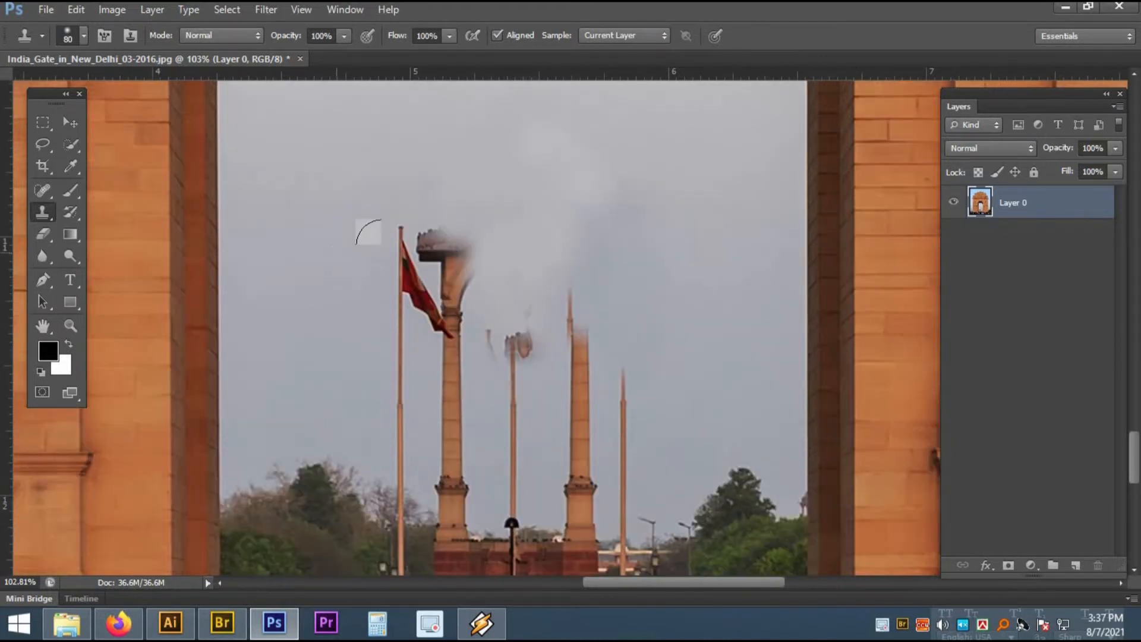
Clone sky over the canopy roof's left remnant and even out the blotchy sky patches with a 175 px brush
mouse_move(384, 240)
mouse_down()
mouse_move(436, 238)
mouse_move(448, 270)
mouse_move(452, 250)
mouse_move(593, 284)
mouse_move(551, 220)
mouse_move(591, 218)
mouse_move(569, 228)
mouse_up()
alt+click(642, 288)
key(bracketright)
key(bracketright)
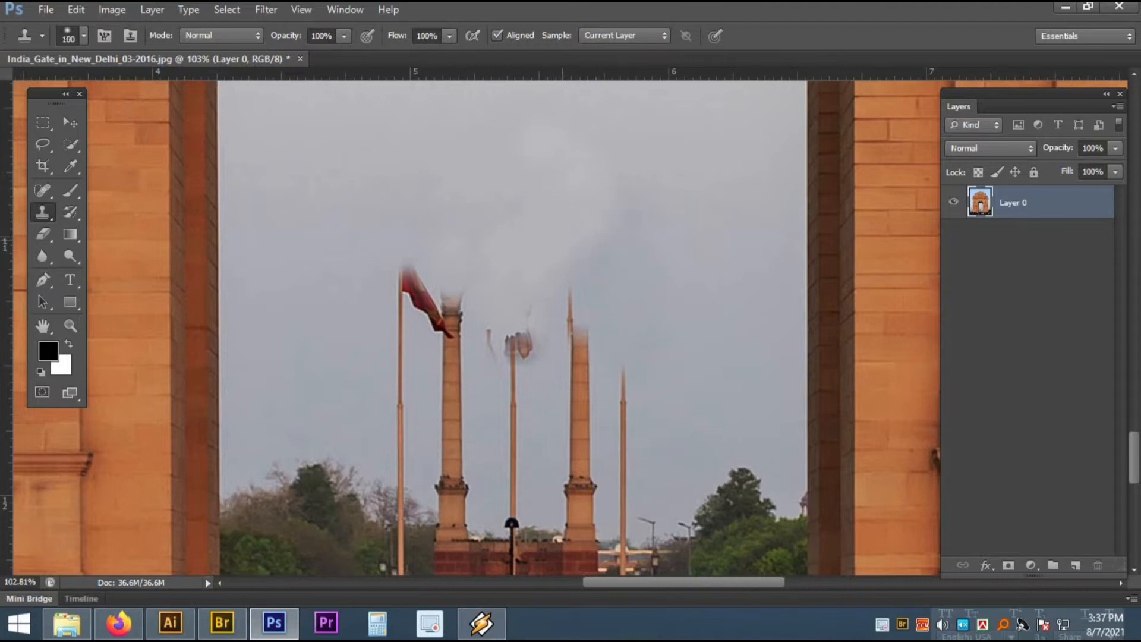
scroll(648, 265, up, 1)
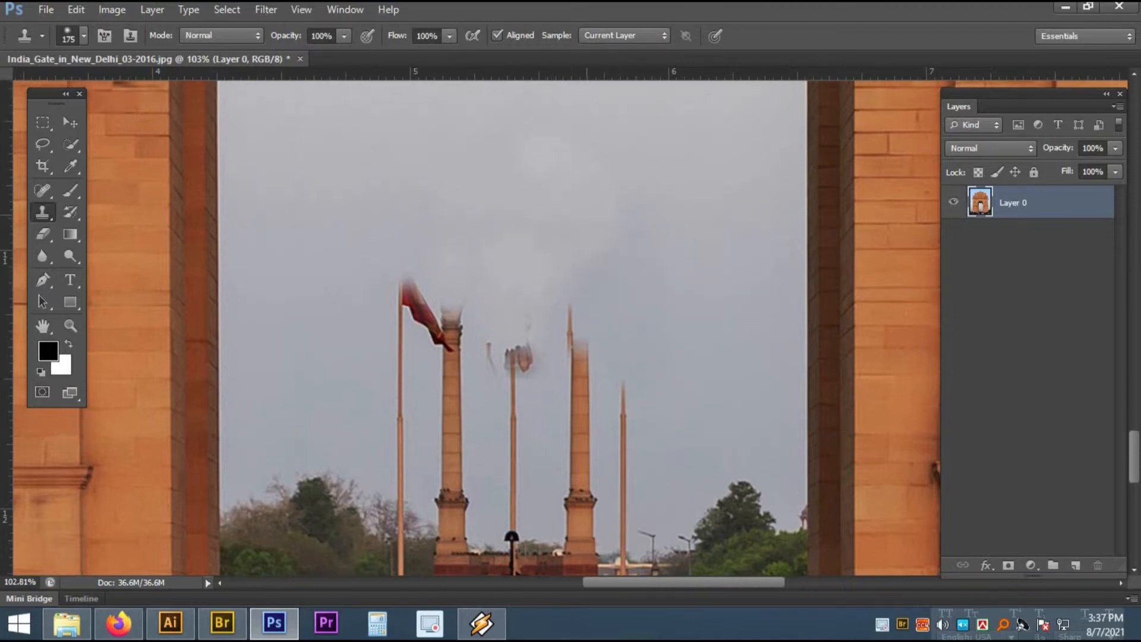
drag(588, 226, 621, 232)
alt+click(614, 300)
drag(565, 306, 563, 343)
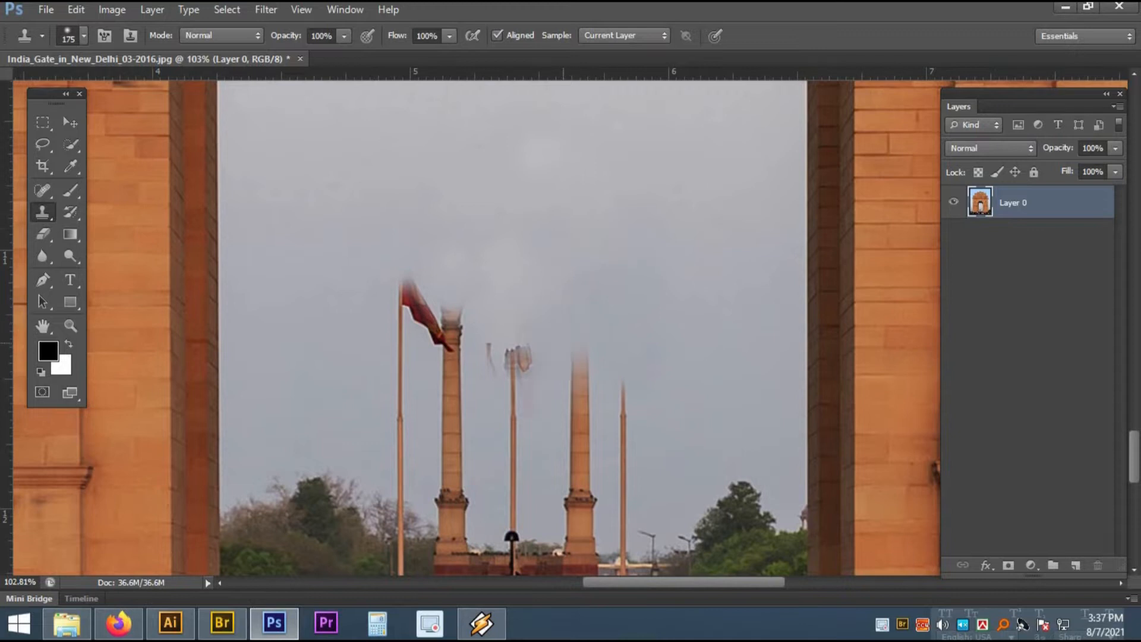
Undo the oversized clone strokes and clone sky over the right column's upper shaft with an 80 px brush
key(bracketleft)
key(bracketleft)
key(bracketleft)
key(bracketleft)
key(bracketleft)
key(ctrl+alt+z)
key(ctrl+alt+z)
click(569, 318)
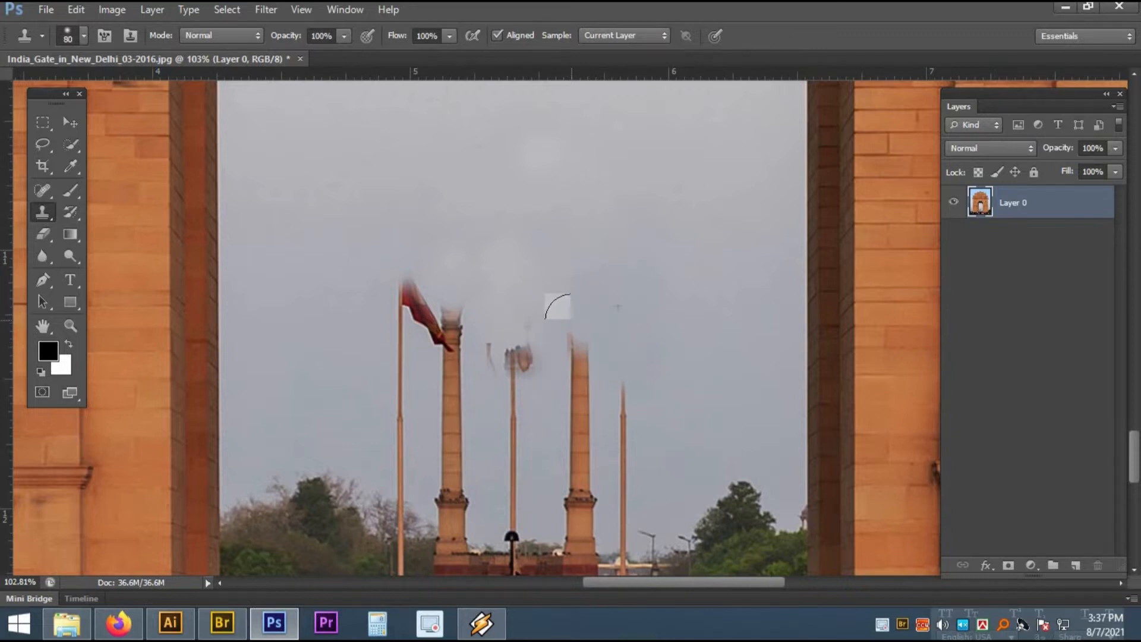
mouse_move(599, 344)
mouse_down()
mouse_move(534, 347)
mouse_move(558, 345)
mouse_move(567, 380)
mouse_move(538, 397)
mouse_move(538, 380)
mouse_move(593, 374)
mouse_move(574, 456)
mouse_up()
alt+click(580, 344)
alt+click(594, 375)
scroll(568, 455, down, 2)
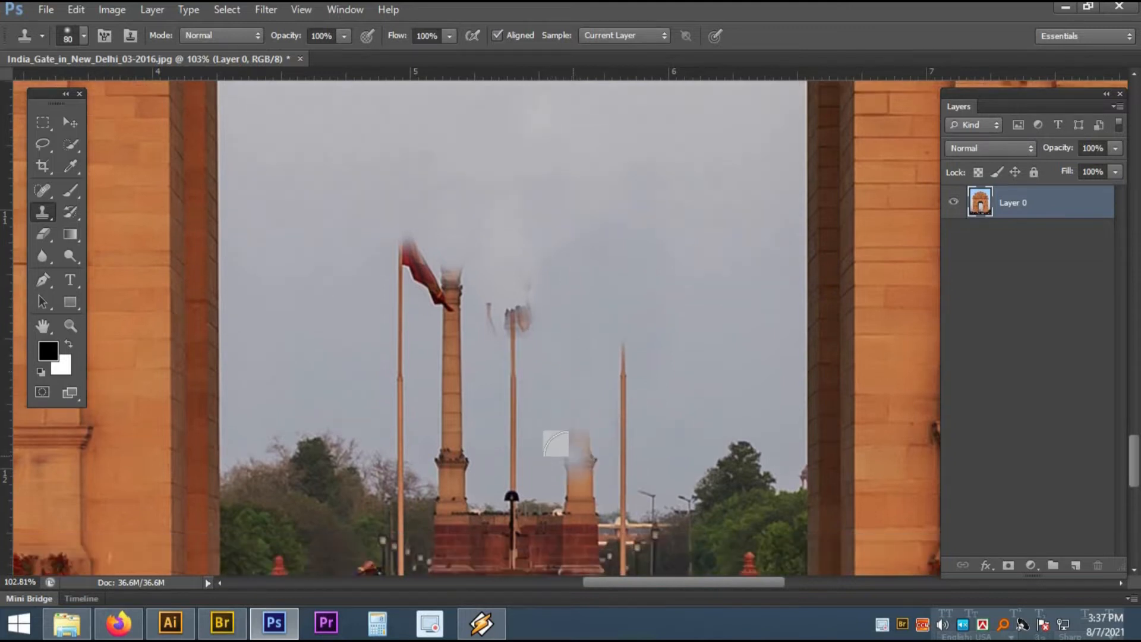
Undo the last clone stroke on the right column and clone sky over the upper part of the red flag
key(ctrl+alt+z)
alt+click(328, 302)
drag(399, 239, 471, 260)
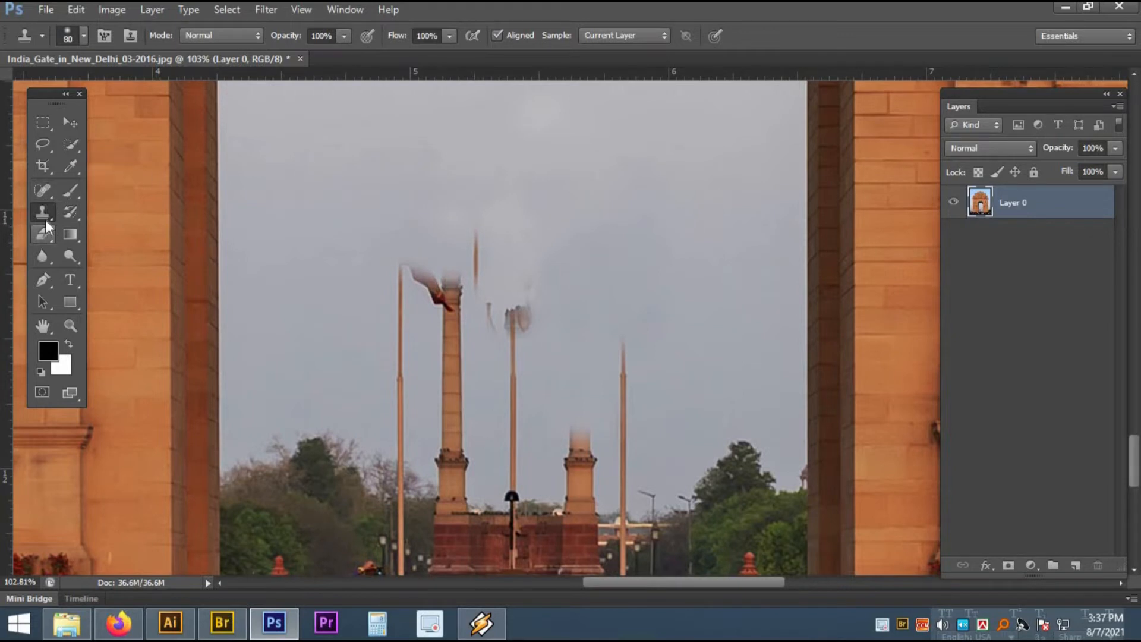
Lasso the stray pole fragment floating above the left column, replace it using the Fill command, and clear the selection
click(71, 144)
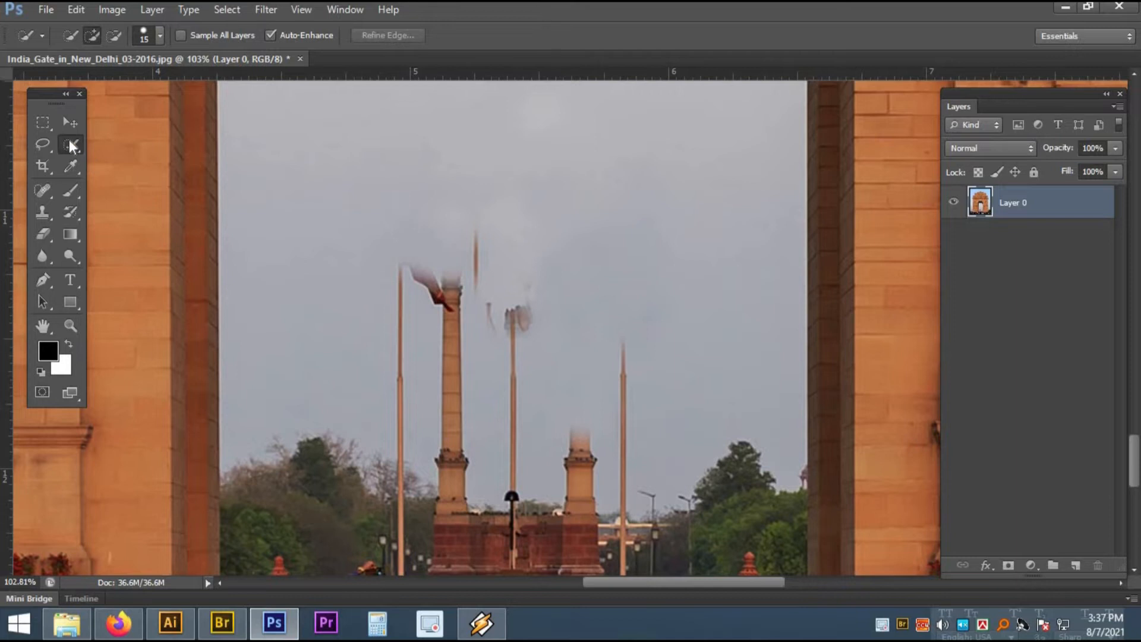
click(42, 144)
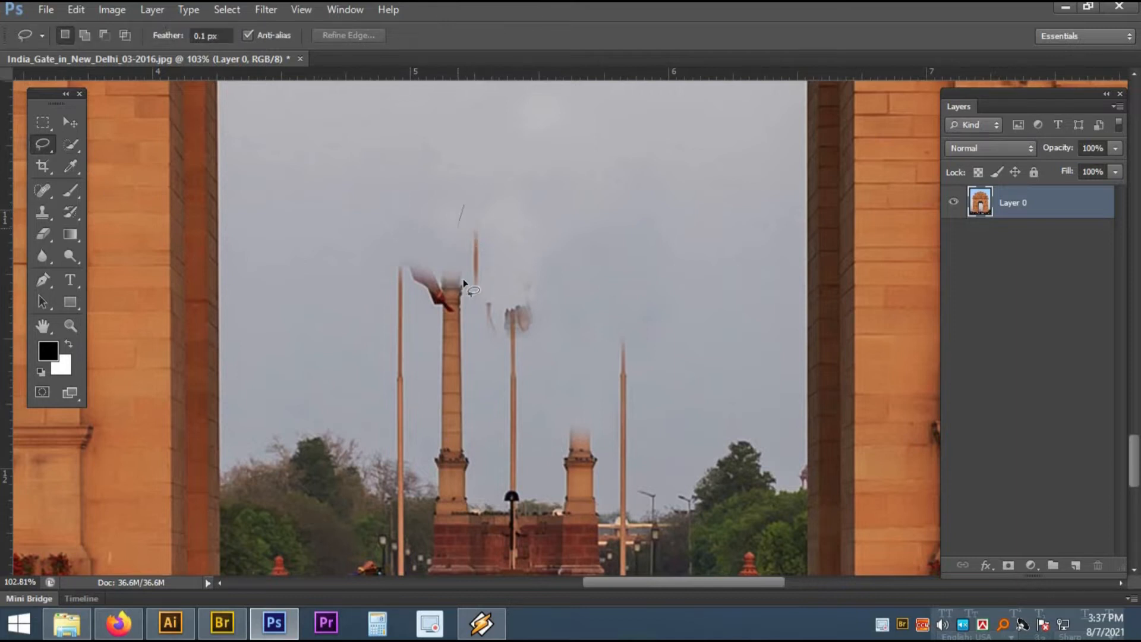
mouse_move(495, 233)
mouse_down()
mouse_move(475, 199)
mouse_move(466, 205)
mouse_up()
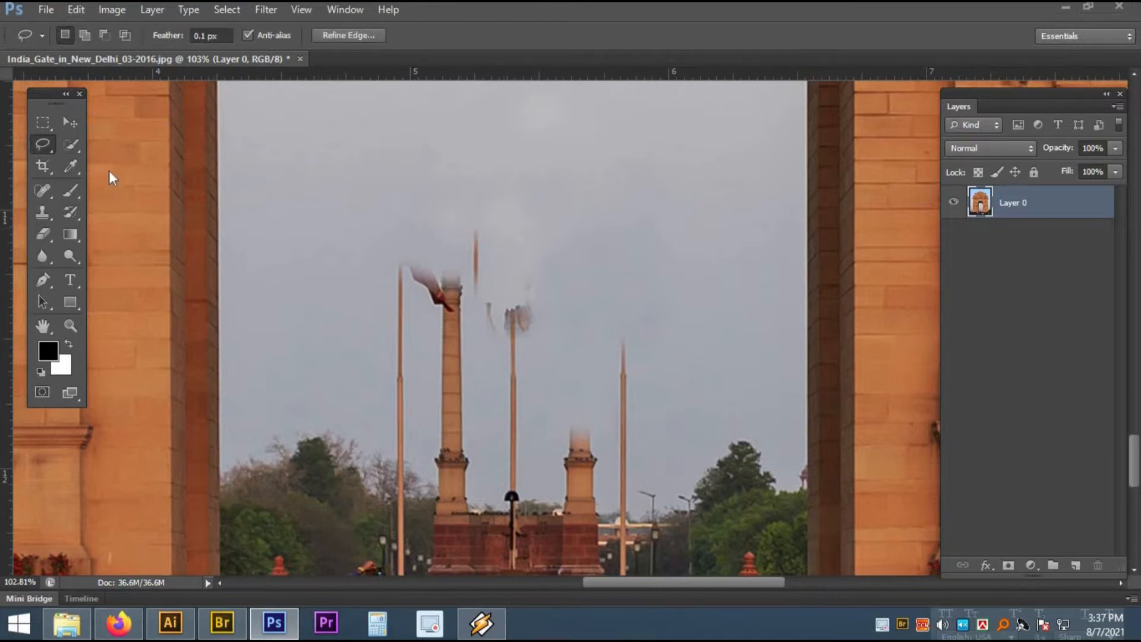
click(76, 11)
click(114, 232)
key(Return)
key(ctrl+d)
Lasso the smudged remnants around the middle pole's tip, replace them using the Fill command, and clear the selection
scroll(544, 314, up, 5)
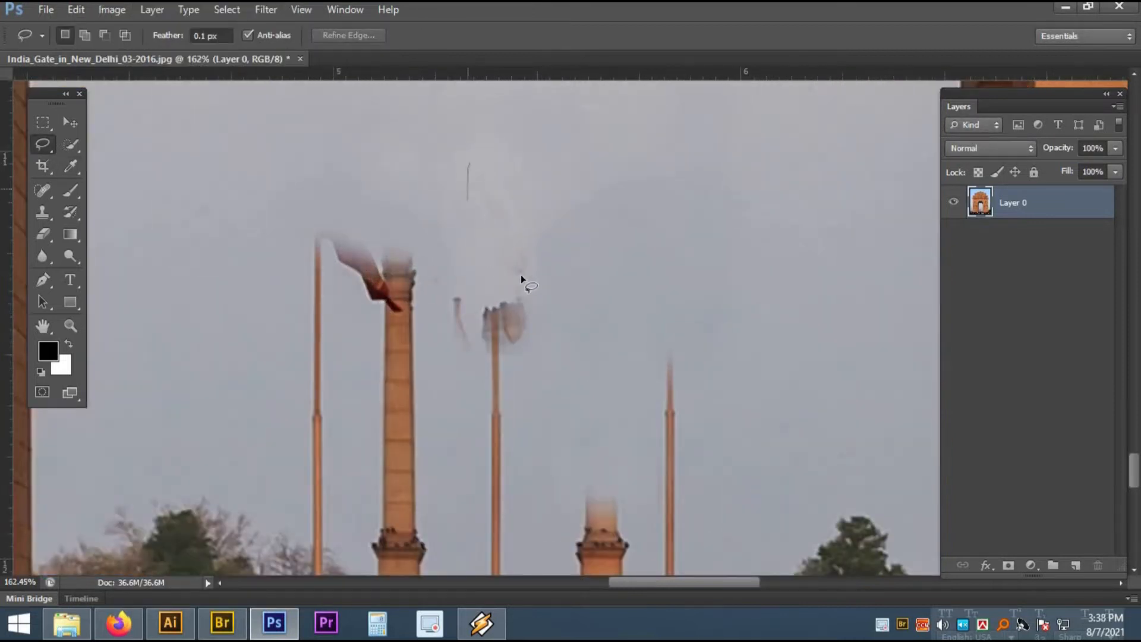
drag(476, 132, 478, 133)
mouse_move(458, 293)
mouse_down()
mouse_move(542, 326)
mouse_move(530, 261)
mouse_up()
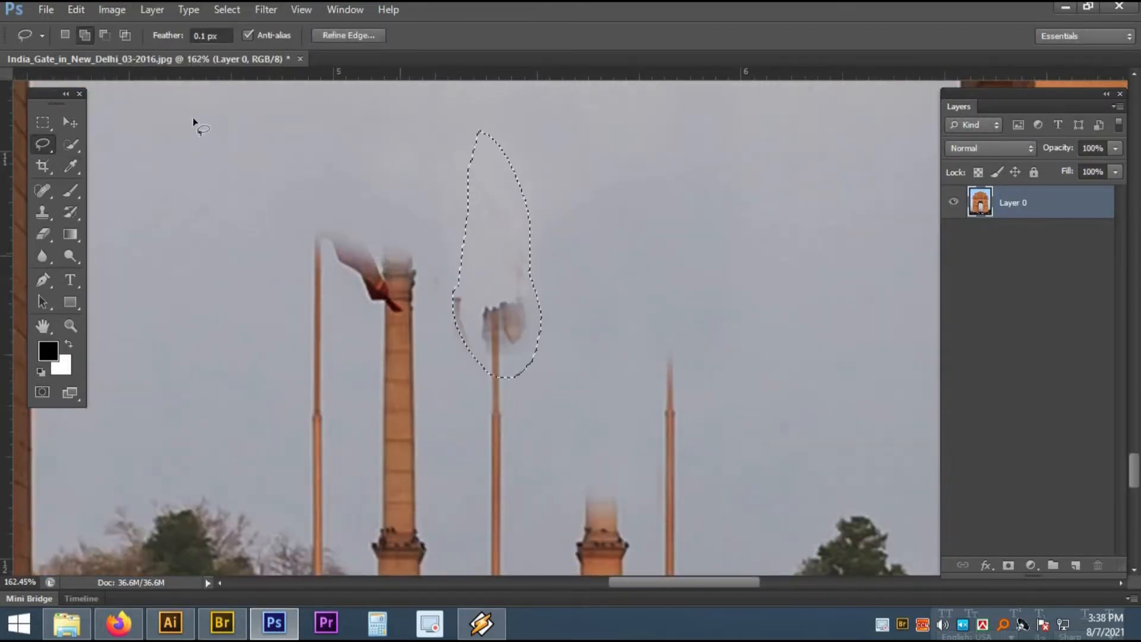
click(151, 229)
key(Return)
key(ctrl+d)
Lasso the right flagpole above the tree line, replace it using the Fill command, and clear the selection
drag(580, 320, 693, 453)
drag(692, 453, 561, 235)
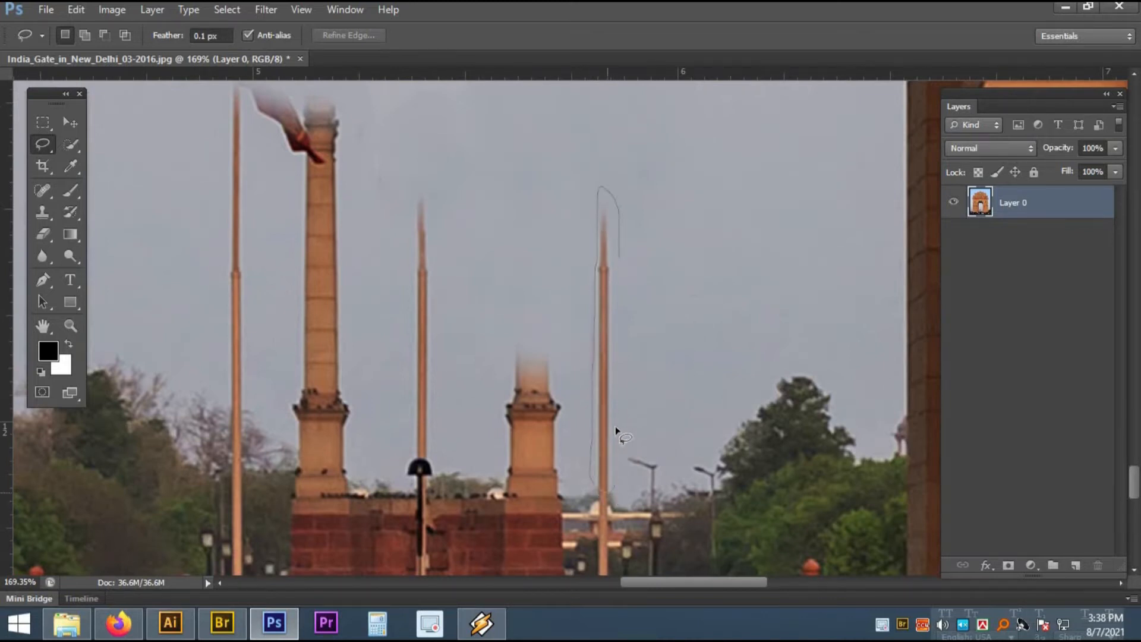
drag(615, 227, 612, 490)
click(76, 10)
click(119, 233)
key(Return)
key(ctrl+d)
Lasso the right column's remaining stub and fill it, undoing the first fill and applying Fill again
scroll(565, 385, up, 1)
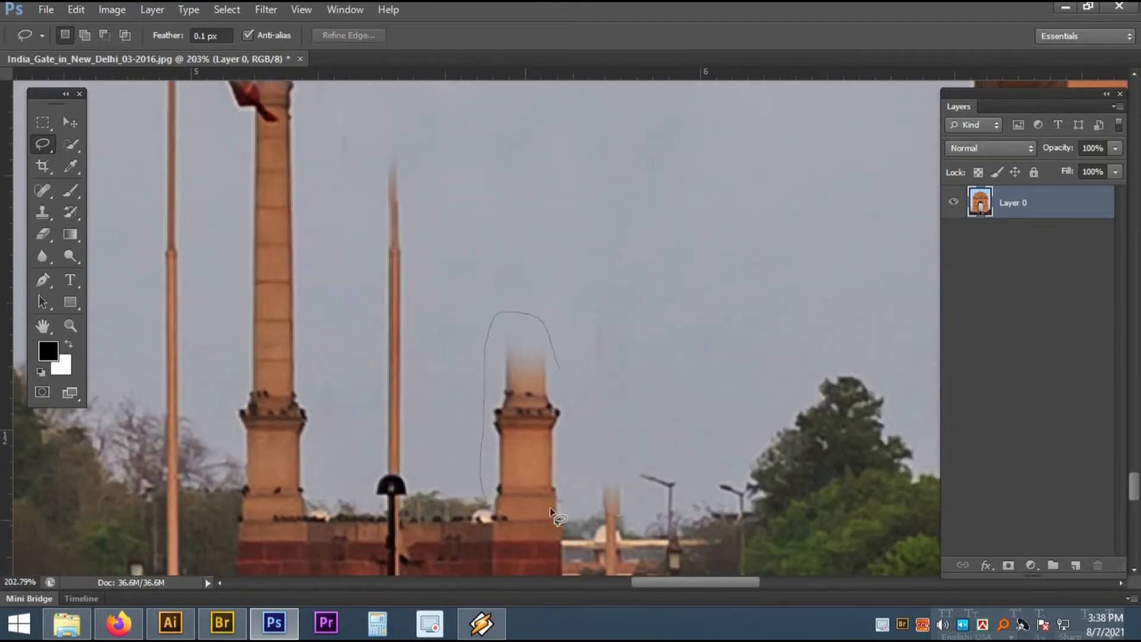
click(77, 10)
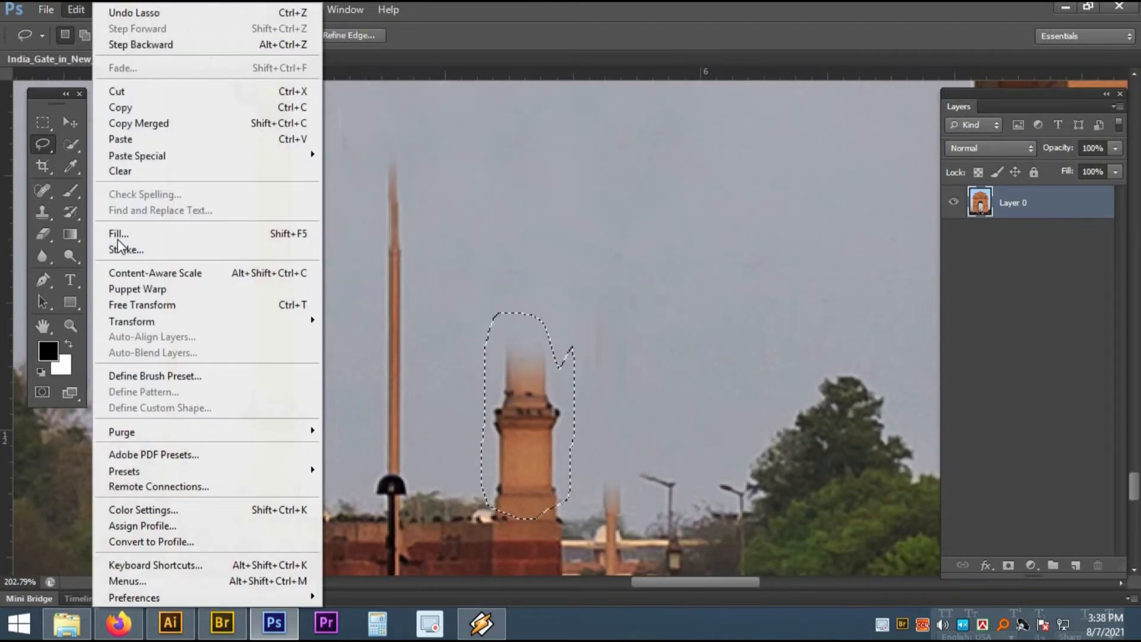
click(119, 232)
key(Return)
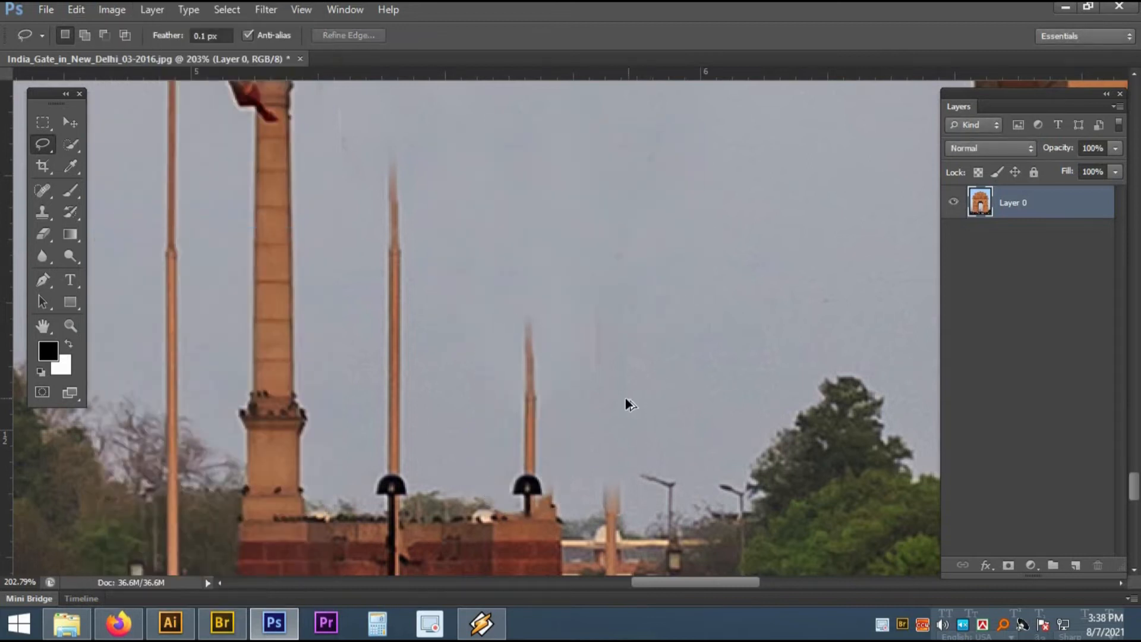
click(76, 9)
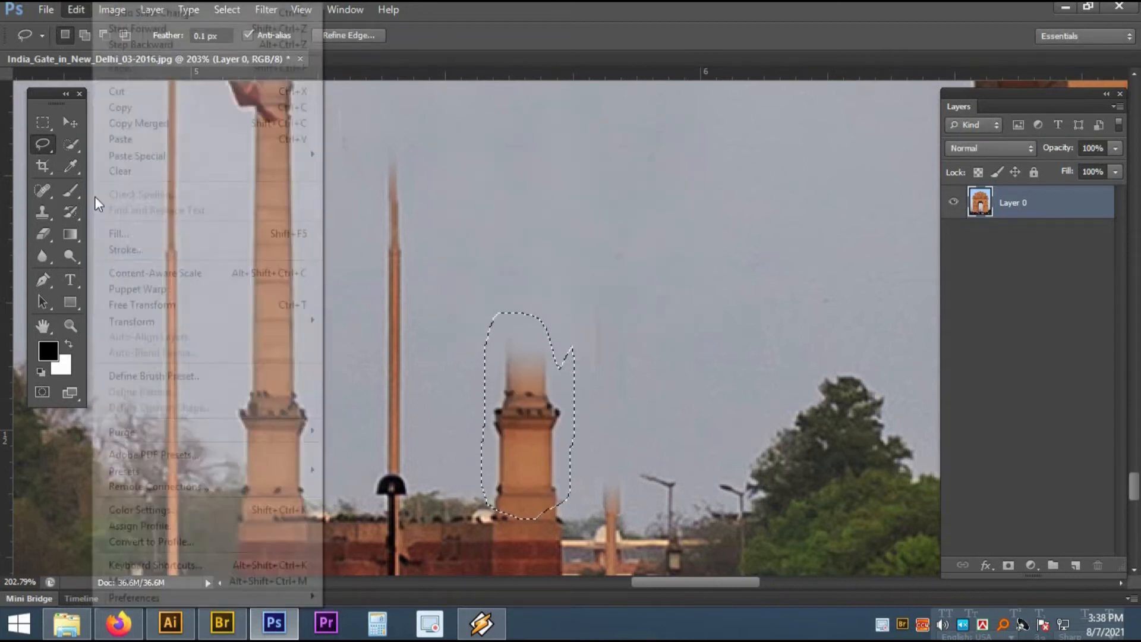
click(119, 230)
key(Return)
Lasso the duplicated pole and dark cap where the right column stood, replace them using Fill, and clear the selection
drag(513, 308, 511, 491)
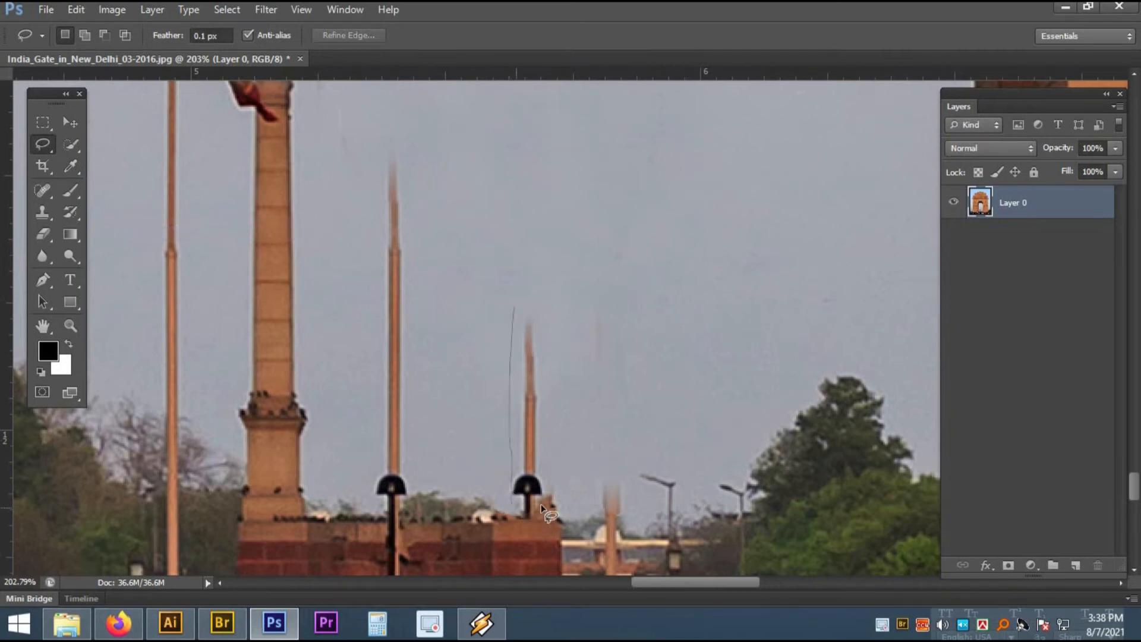
drag(518, 289, 521, 291)
click(76, 9)
click(142, 232)
key(Return)
key(ctrl+d)
Lasso the middle flagpole with its dark cap, replace it using the Fill command, and clear the selection
drag(372, 134, 371, 471)
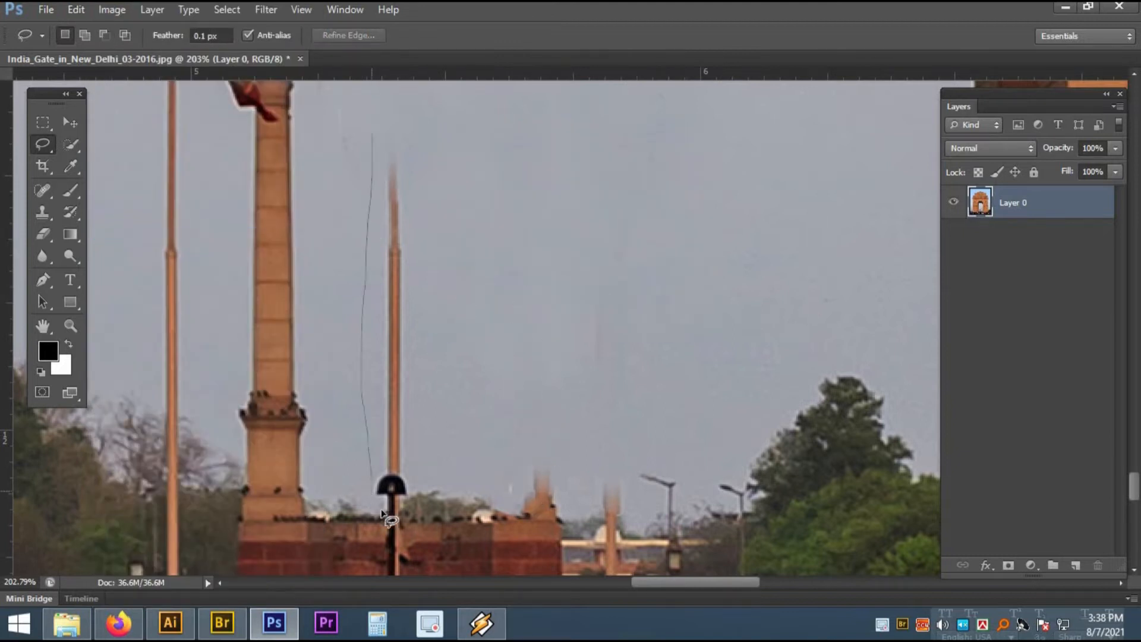
drag(397, 138, 394, 136)
click(76, 11)
click(137, 229)
key(Return)
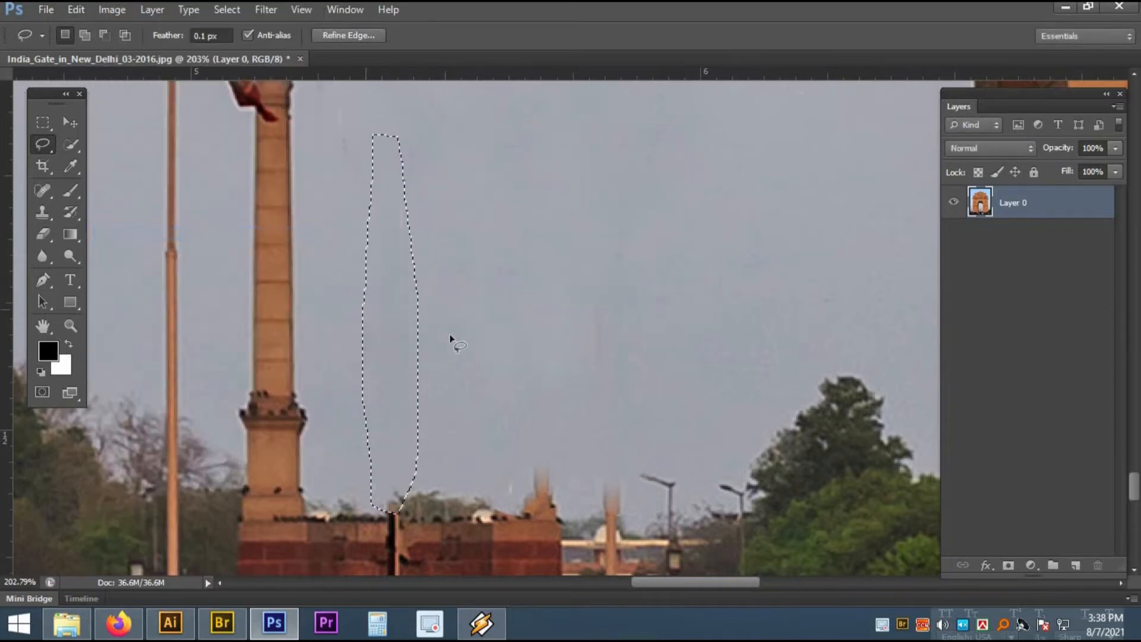
key(ctrl+d)
Lasso the left column's shaft down to its capital, replace it using the Fill command, and clear the selection
mouse_move(527, 356)
mouse_down()
mouse_move(451, 289)
mouse_move(506, 361)
mouse_move(612, 408)
mouse_move(565, 452)
mouse_up()
drag(297, 285, 397, 263)
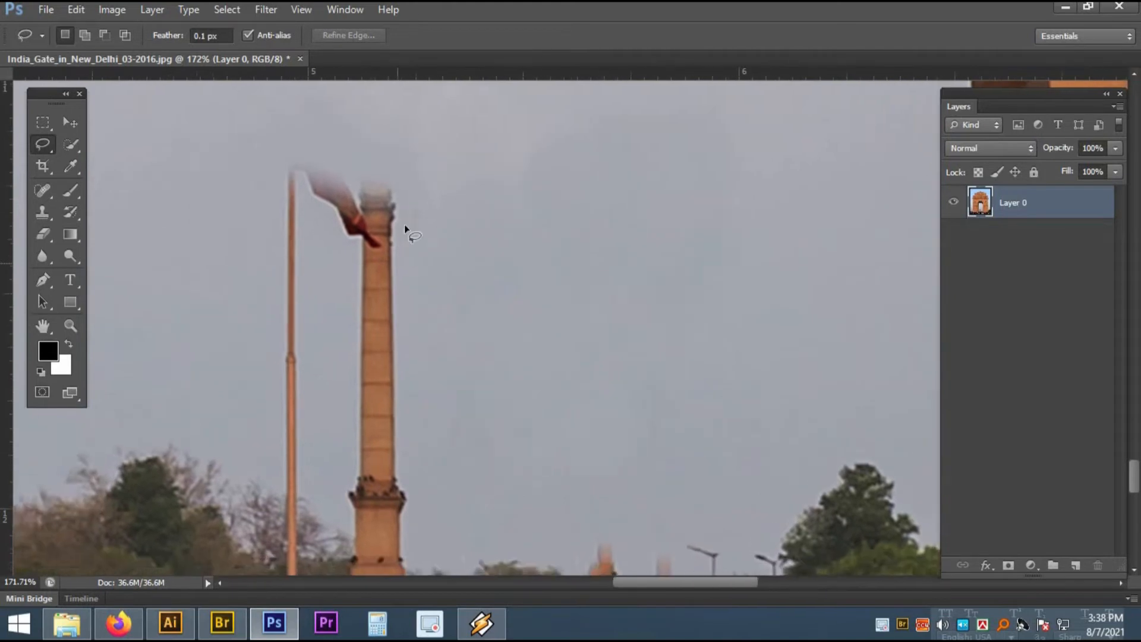
mouse_move(359, 362)
mouse_down()
mouse_move(372, 511)
mouse_move(420, 443)
mouse_move(415, 214)
mouse_move(365, 184)
mouse_up()
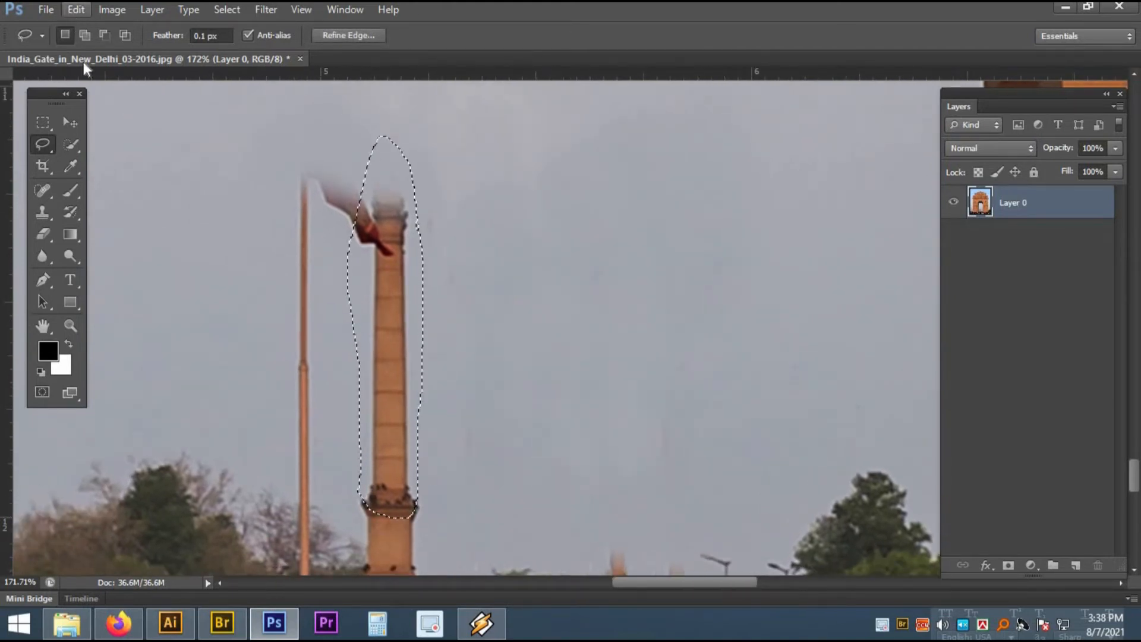
click(76, 9)
click(160, 235)
key(Return)
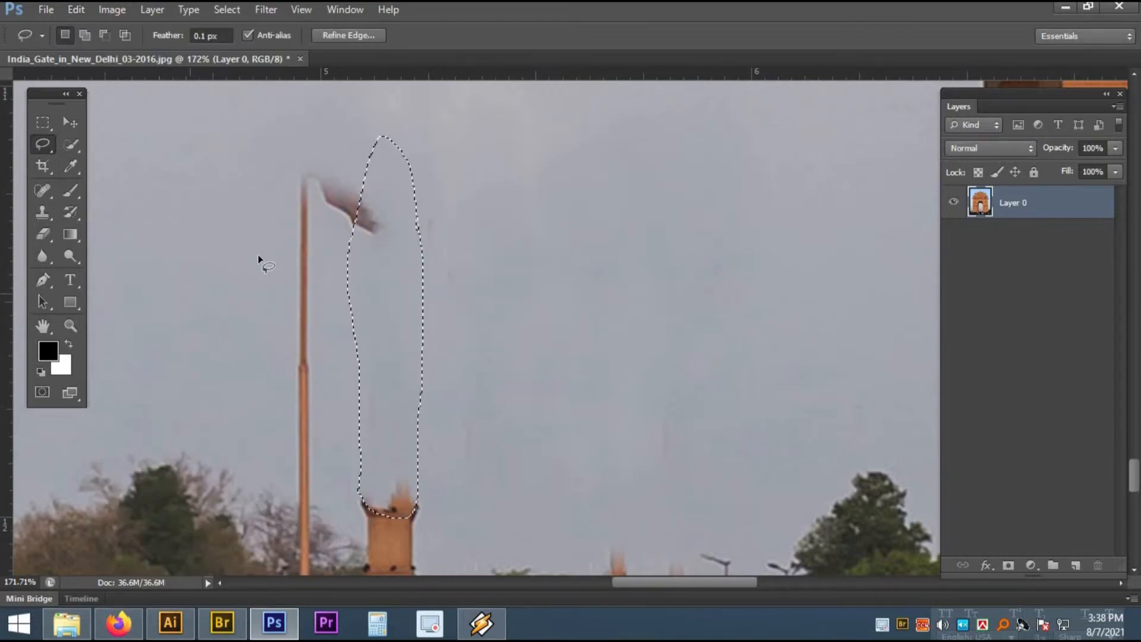
key(ctrl+d)
Lasso the remaining red flag and the left pole above the trees, replace them using Fill, and clear the selection
mouse_move(295, 181)
mouse_down()
mouse_move(310, 138)
mouse_move(383, 191)
mouse_up()
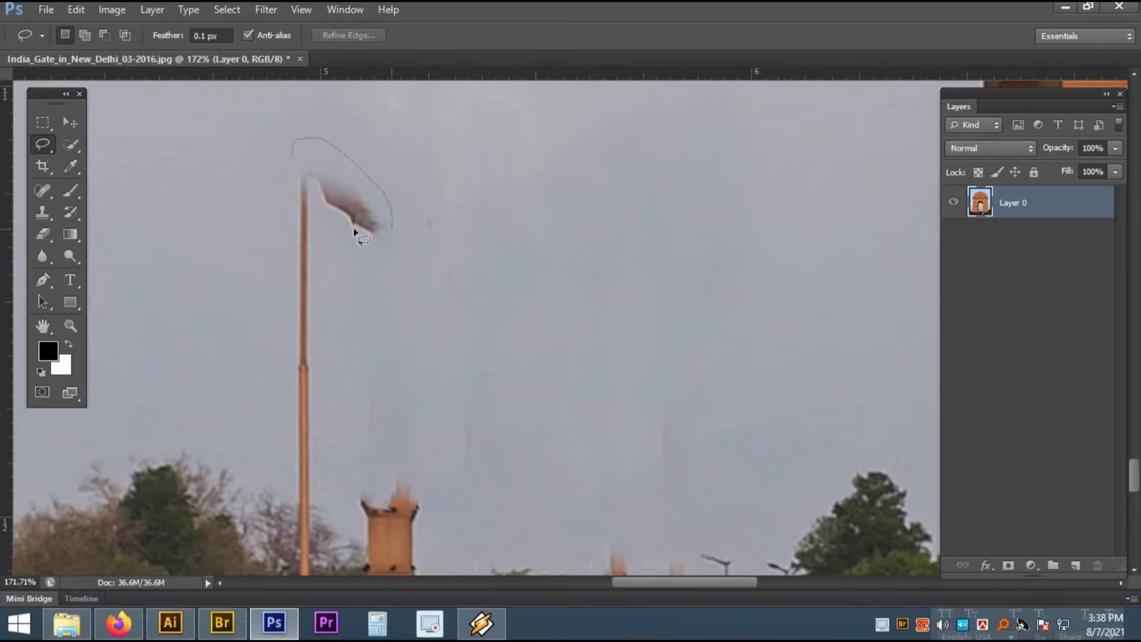
drag(286, 177, 286, 168)
click(76, 10)
click(122, 249)
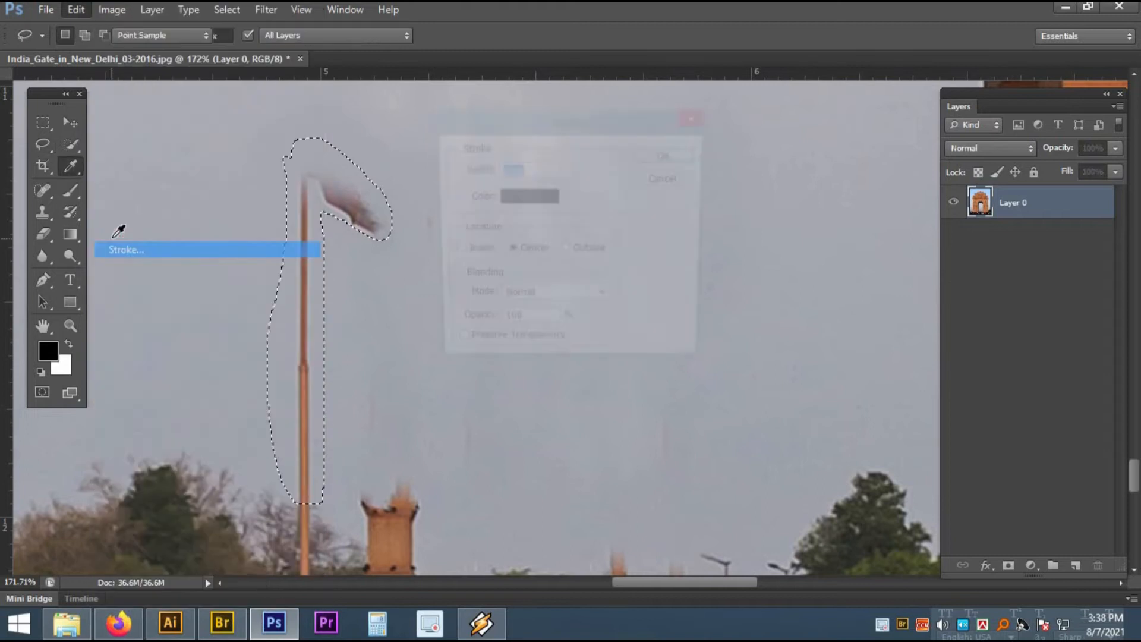
key(Return)
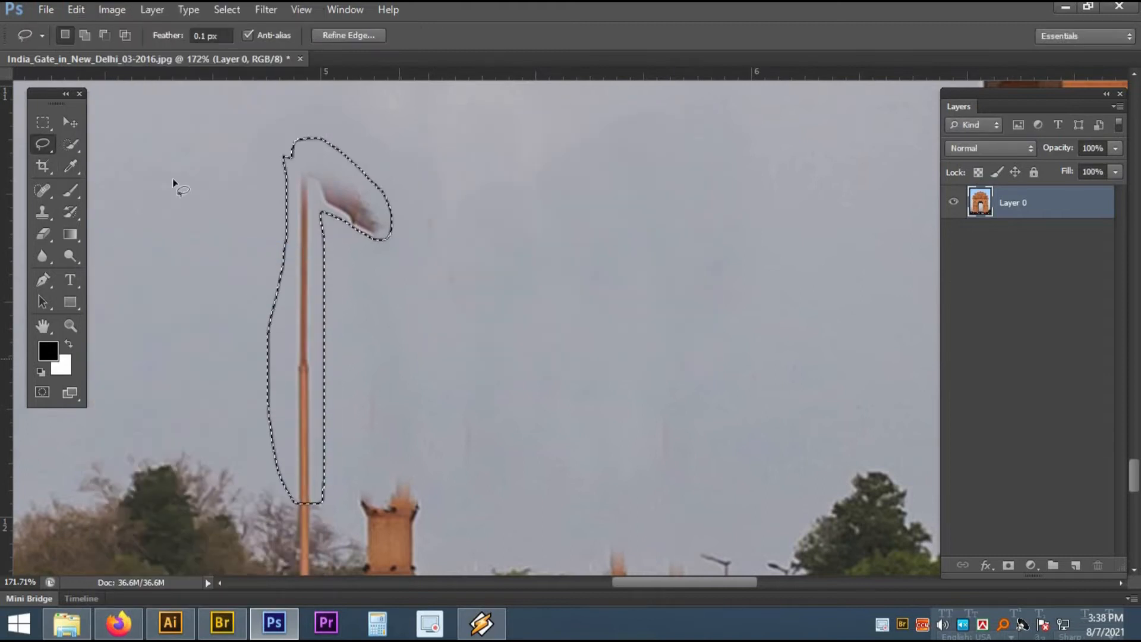
click(80, 10)
click(138, 231)
key(Return)
key(ctrl+d)
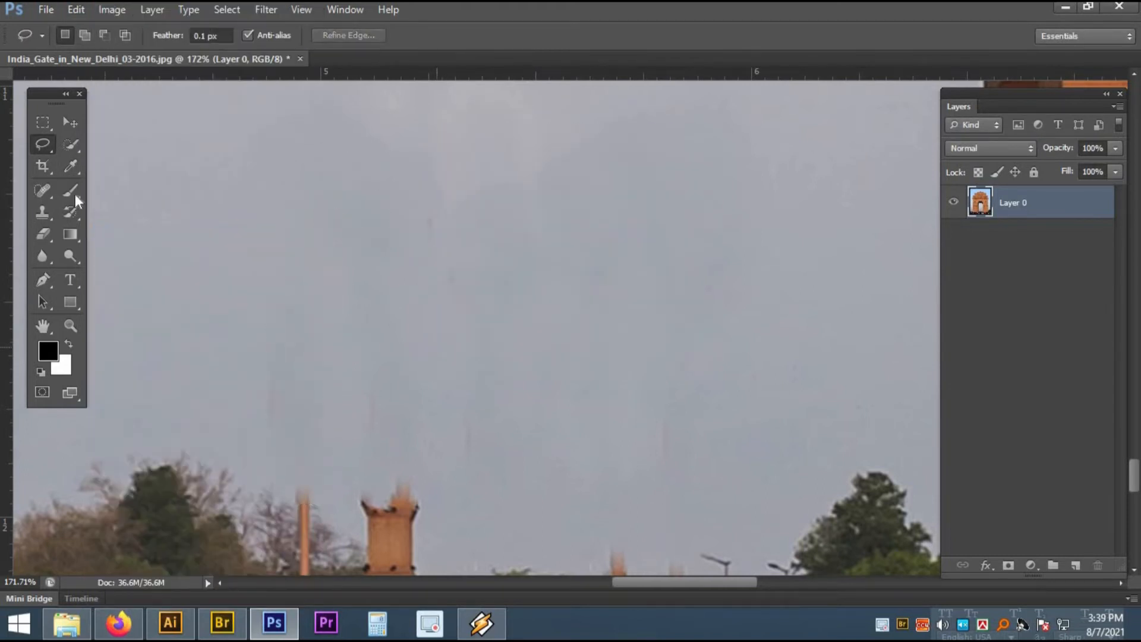
Sample the sky colour and paint over the streaky sky inside the arch with a soft 250 px brush
click(67, 123)
click(70, 191)
alt+click(309, 225)
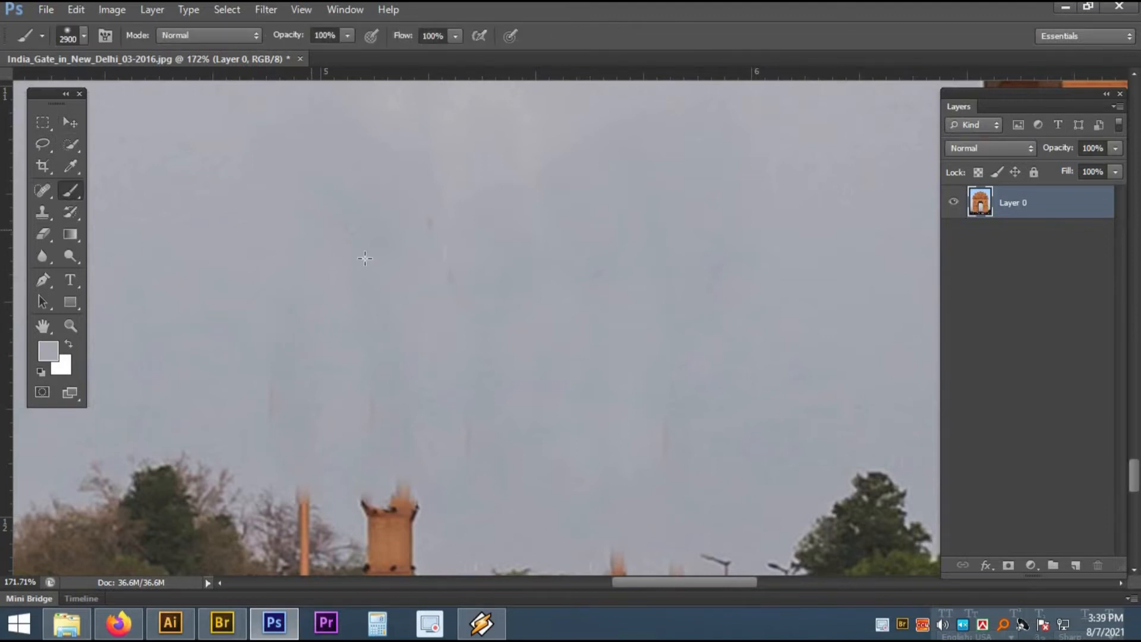
scroll(445, 280, down, 5)
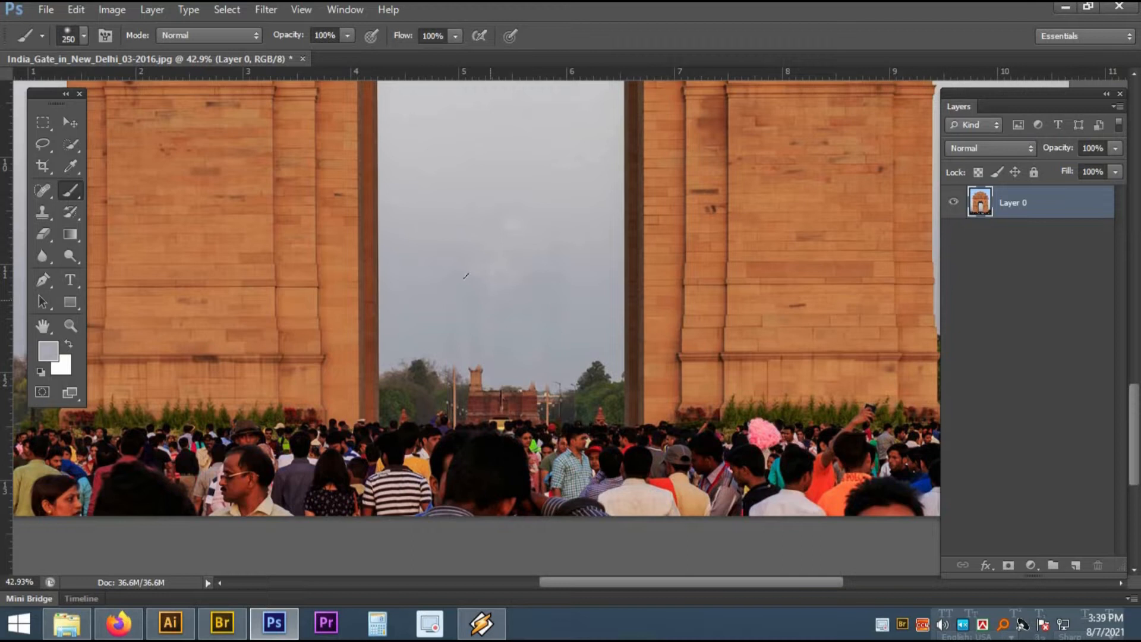
scroll(551, 322, up, 1)
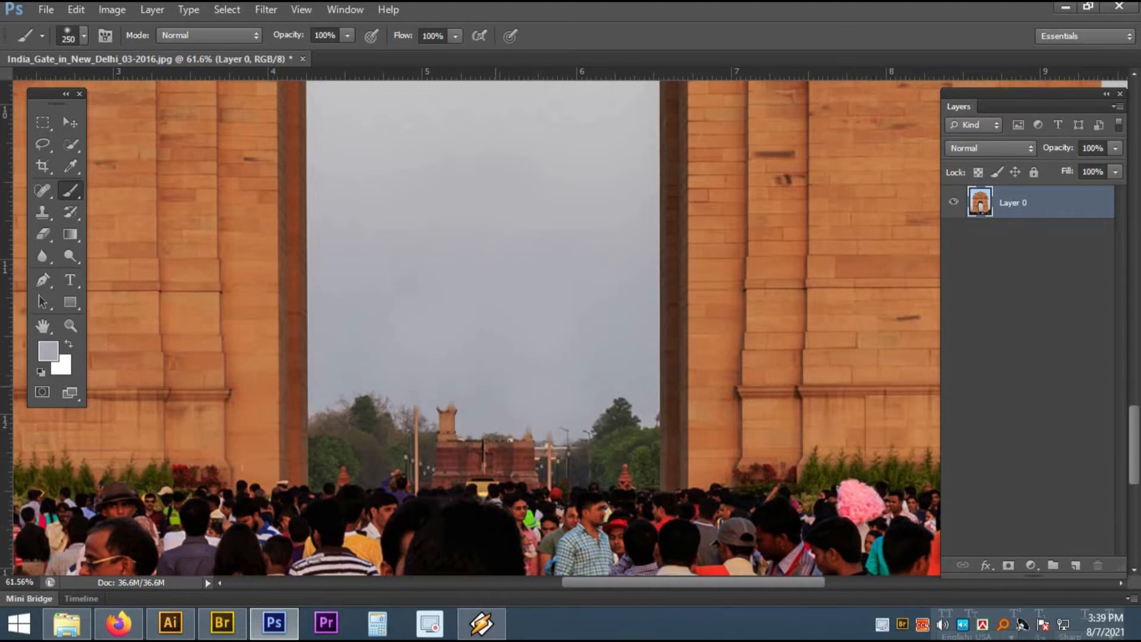
scroll(502, 307, down, 1)
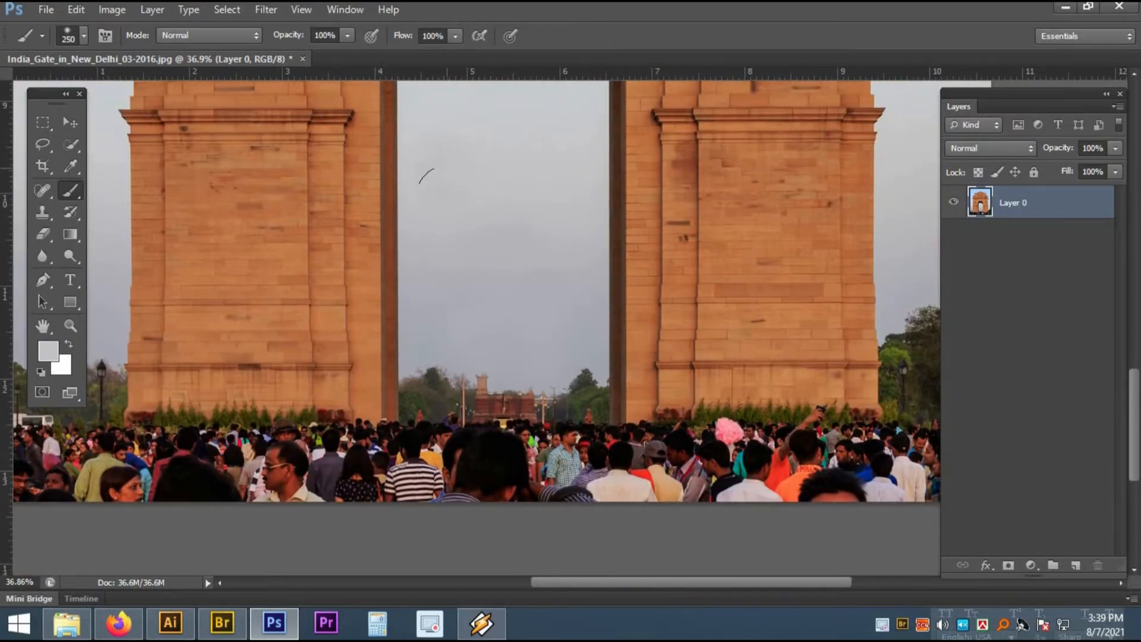
Lasso the left pole's remaining lower part in front of the trees and replace it using the Fill command
click(70, 122)
drag(513, 363, 619, 410)
drag(422, 432, 417, 280)
drag(430, 365, 491, 480)
click(70, 191)
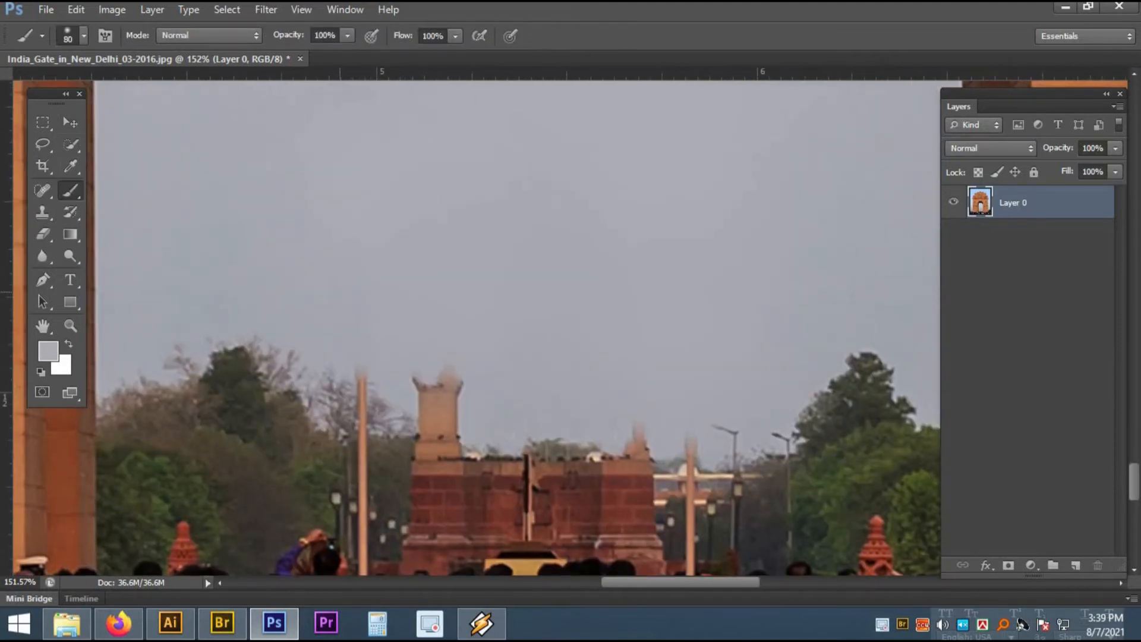
click(49, 142)
mouse_move(438, 502)
mouse_down()
mouse_move(416, 390)
mouse_move(386, 333)
mouse_up()
mouse_move(343, 403)
mouse_down()
mouse_move(369, 407)
mouse_move(382, 437)
mouse_move(439, 442)
mouse_move(432, 536)
mouse_up()
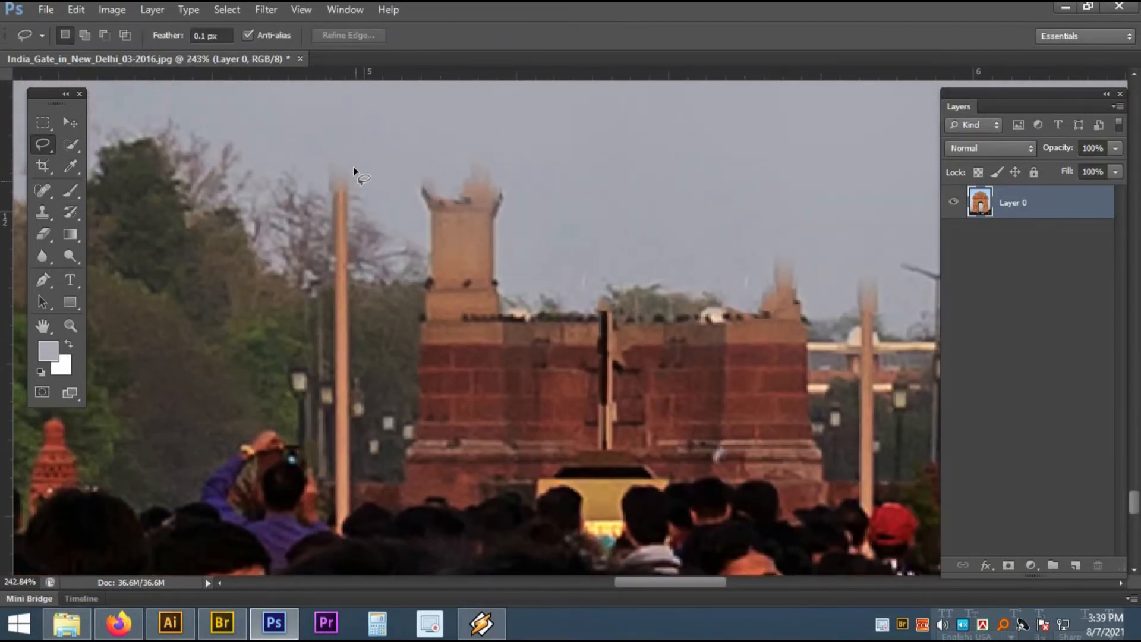
mouse_move(336, 388)
mouse_down()
mouse_move(338, 528)
mouse_move(352, 511)
mouse_move(359, 301)
mouse_up()
drag(360, 194, 359, 196)
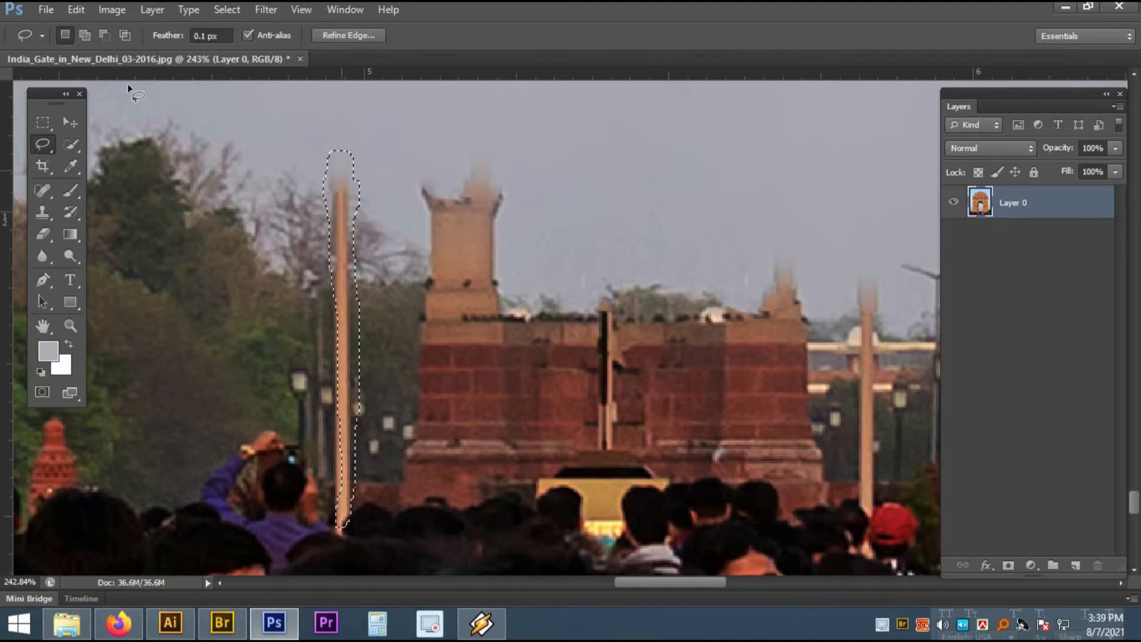
click(77, 10)
click(119, 233)
key(Return)
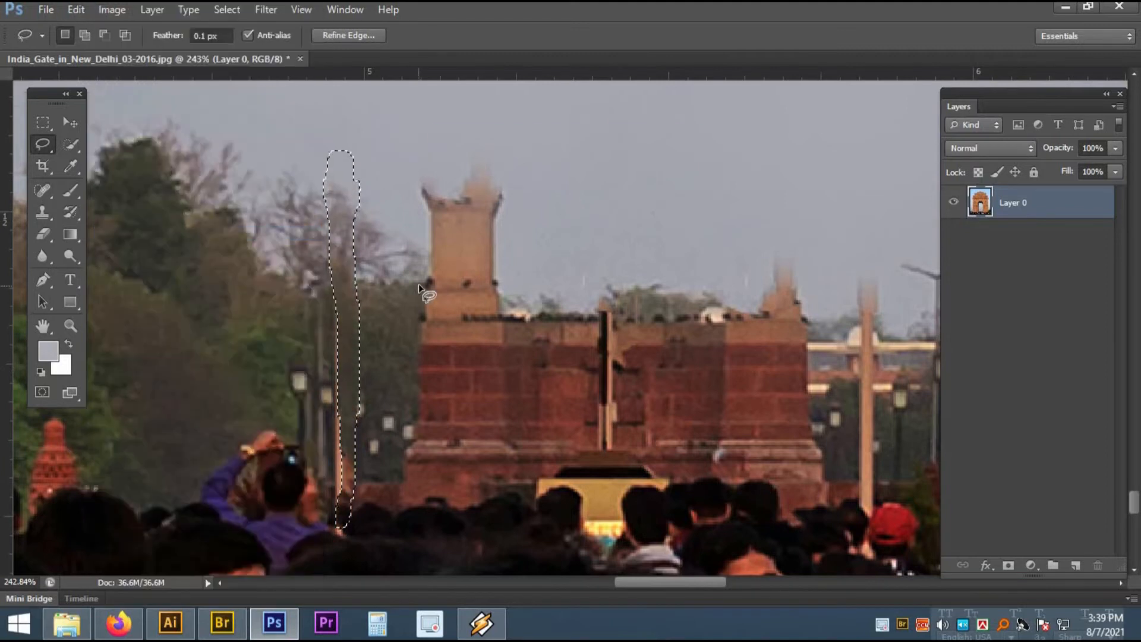
Lasso the remaining strip of the left pole's base in front of the trees, replace it using Fill, and clear the selection
key(ctrl+d)
mouse_move(328, 291)
mouse_down()
mouse_move(319, 423)
mouse_move(332, 513)
mouse_move(346, 472)
mouse_move(346, 349)
mouse_up()
click(77, 10)
click(126, 233)
key(Return)
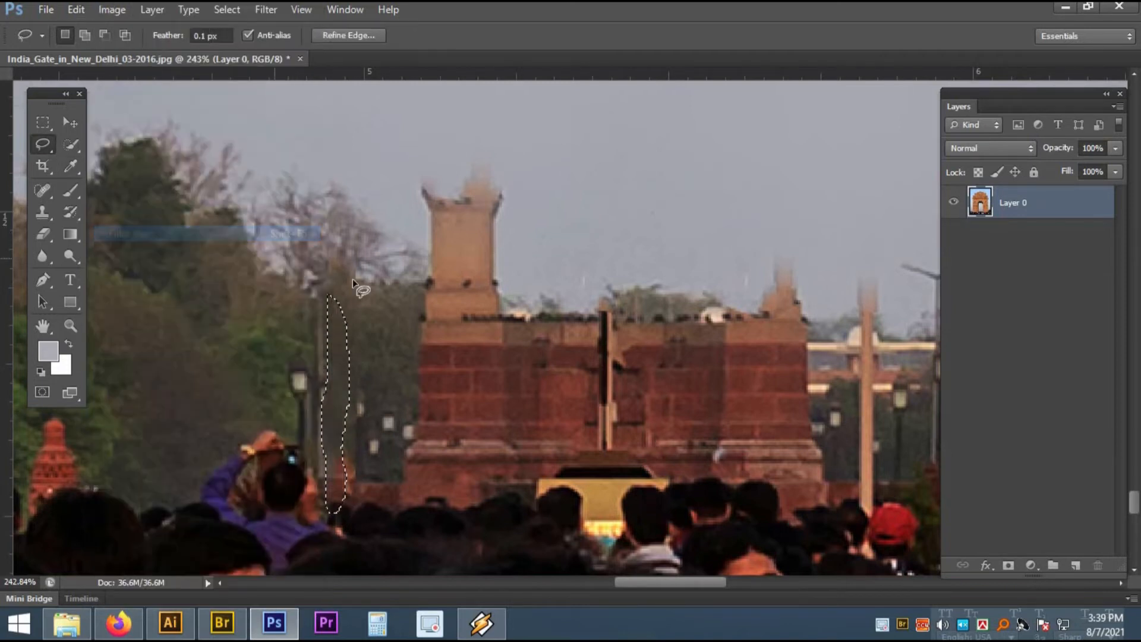
key(ctrl+d)
Lasso the left column stump with the left end of the red platform, replace them using Fill, and clear the selection
mouse_move(423, 266)
mouse_down()
mouse_move(413, 171)
mouse_move(438, 146)
mouse_up()
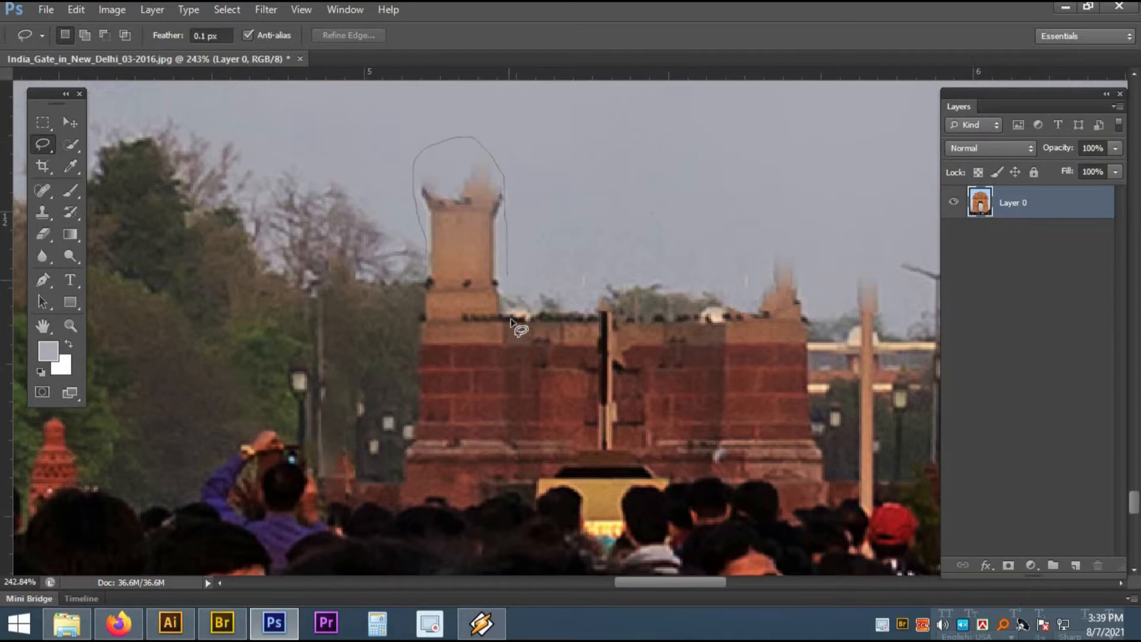
mouse_move(512, 412)
mouse_down()
mouse_move(517, 485)
mouse_move(487, 510)
mouse_move(445, 499)
mouse_move(370, 512)
mouse_move(331, 500)
mouse_up()
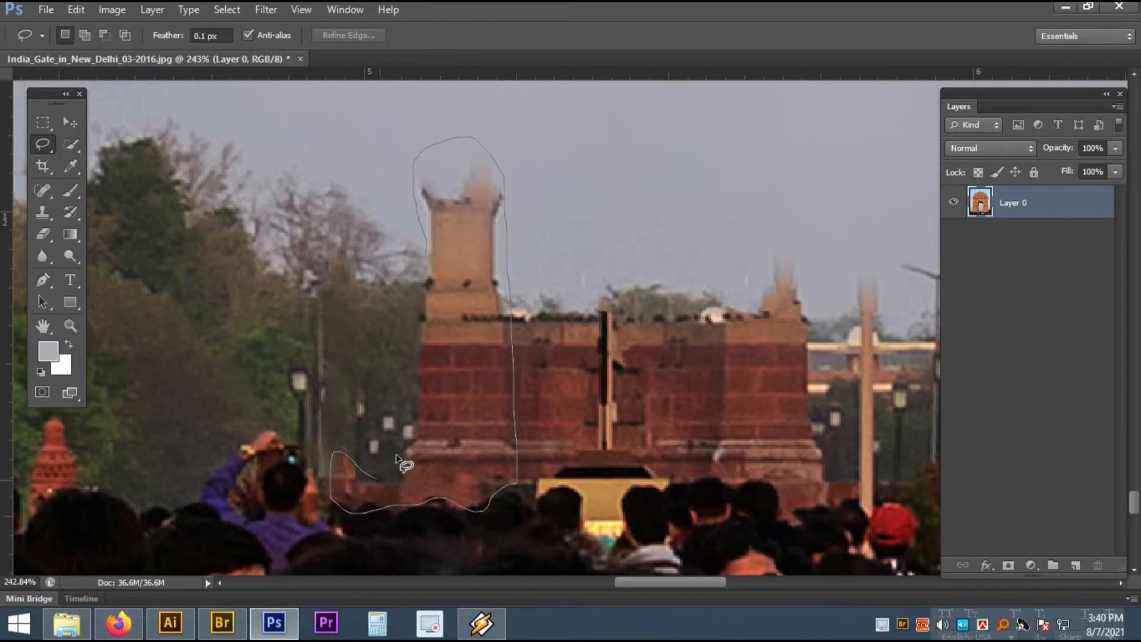
drag(416, 262, 421, 257)
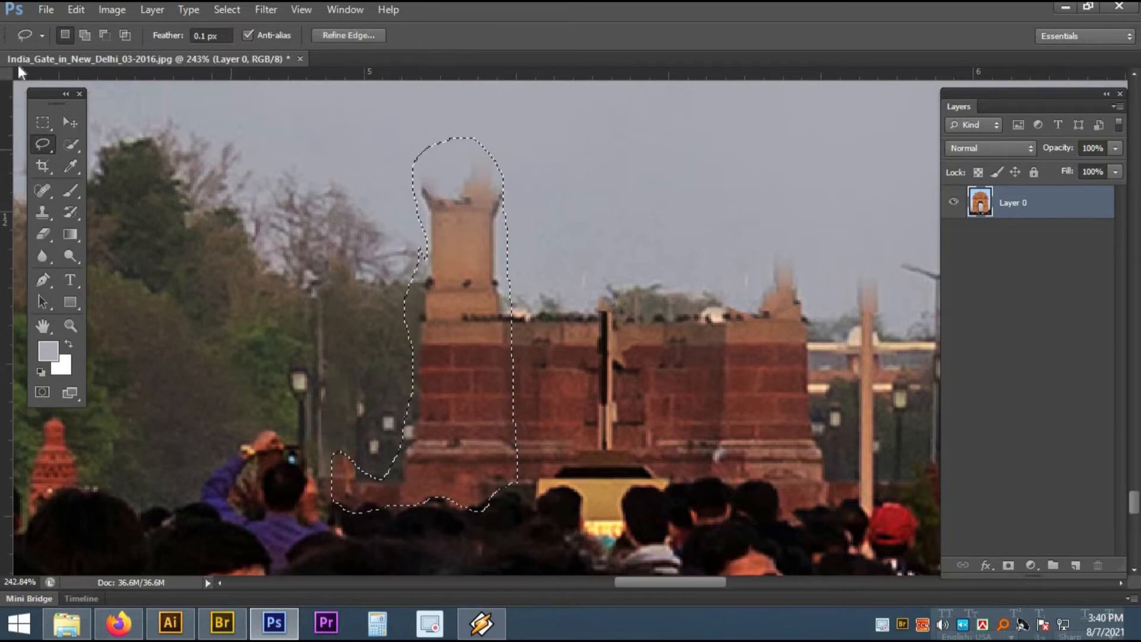
click(72, 11)
click(149, 237)
key(Return)
key(ctrl+d)
Lasso the right pole and the area beside the platform's right end, replace them using Fill, and clear the selection
drag(655, 337, 603, 316)
key(Tab)
drag(709, 337, 531, 348)
mouse_move(530, 347)
mouse_down()
mouse_move(574, 412)
mouse_move(588, 409)
mouse_up()
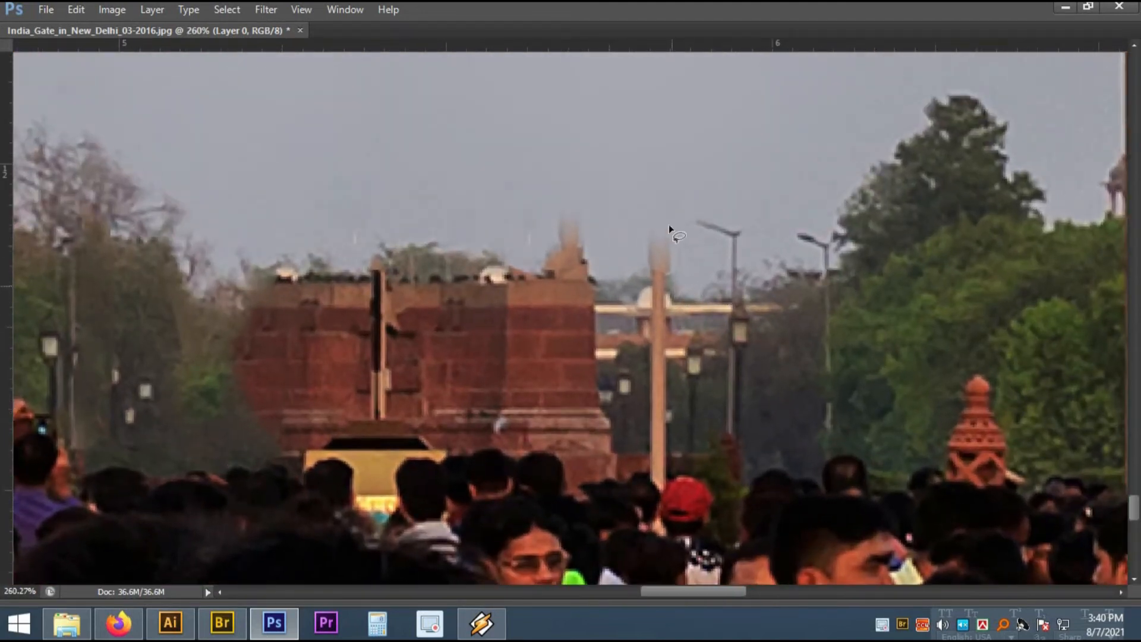
mouse_move(632, 312)
mouse_down()
mouse_move(608, 272)
mouse_move(599, 278)
mouse_move(591, 375)
mouse_move(606, 477)
mouse_move(636, 470)
mouse_move(660, 492)
mouse_move(674, 487)
mouse_move(680, 392)
mouse_up()
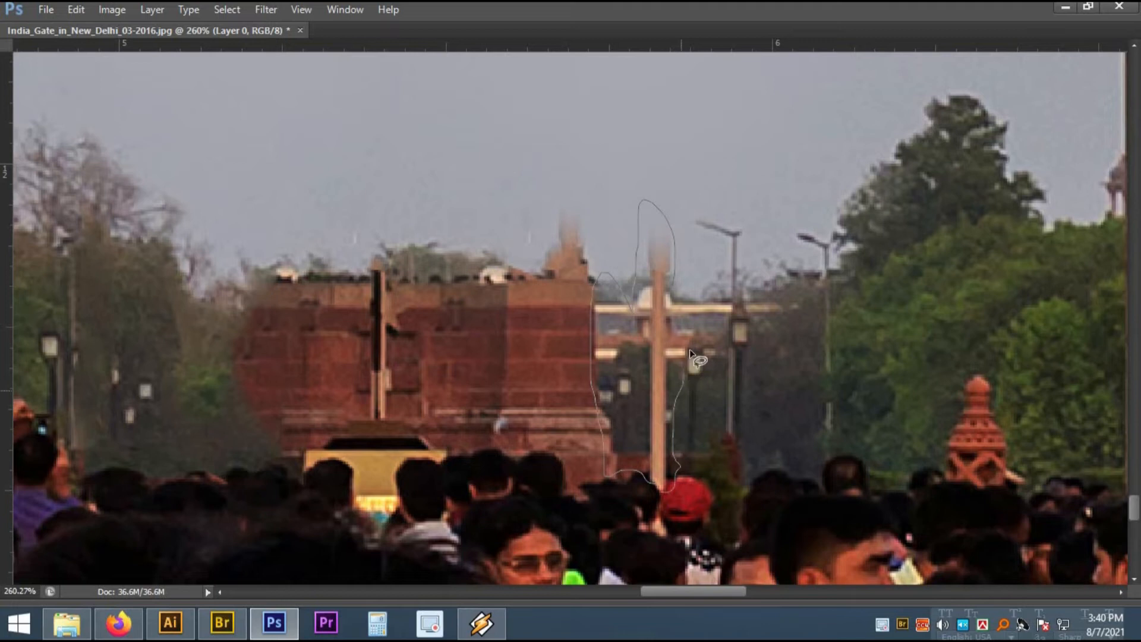
mouse_move(724, 333)
mouse_down()
mouse_move(724, 294)
mouse_move(674, 275)
mouse_up()
click(76, 9)
click(141, 231)
key(Return)
key(ctrl+d)
Lasso the whole remaining red platform along the crowd's heads, replace it using Fill, and clear the selection
drag(392, 284, 351, 248)
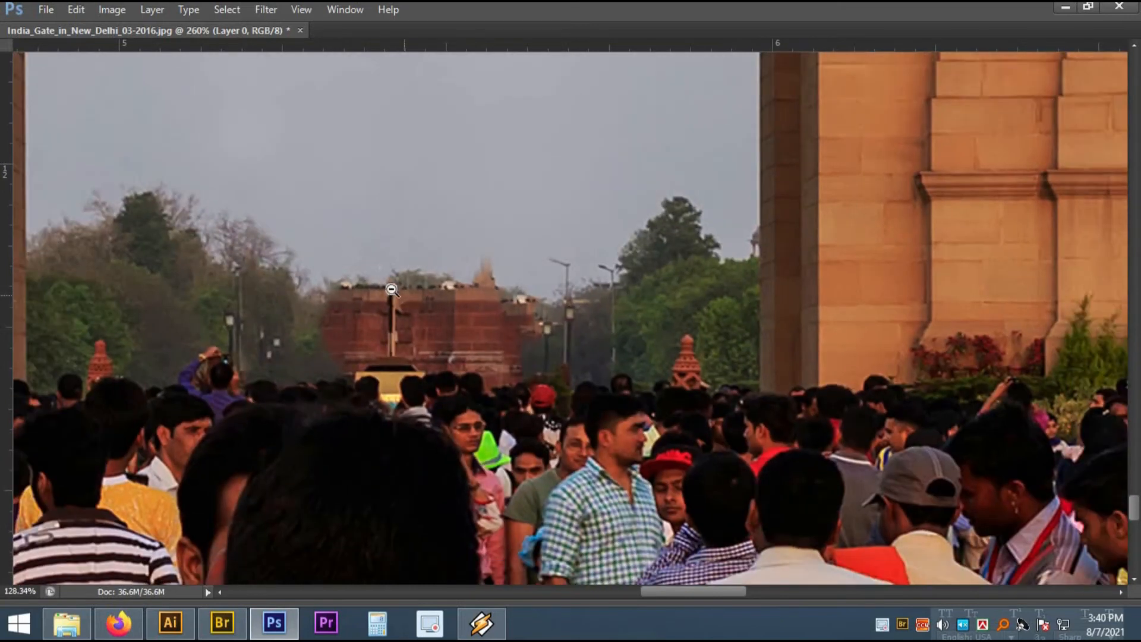
drag(393, 290, 437, 293)
drag(358, 332, 484, 337)
mouse_move(340, 351)
mouse_down()
mouse_move(353, 403)
mouse_move(393, 463)
mouse_move(426, 485)
mouse_move(463, 471)
mouse_up()
mouse_move(518, 554)
mouse_down()
mouse_move(538, 526)
mouse_move(538, 483)
mouse_move(572, 485)
mouse_move(618, 463)
mouse_move(709, 469)
mouse_move(731, 501)
mouse_move(786, 507)
mouse_move(848, 487)
mouse_move(858, 333)
mouse_move(788, 226)
mouse_move(519, 128)
mouse_move(418, 140)
mouse_up()
click(76, 10)
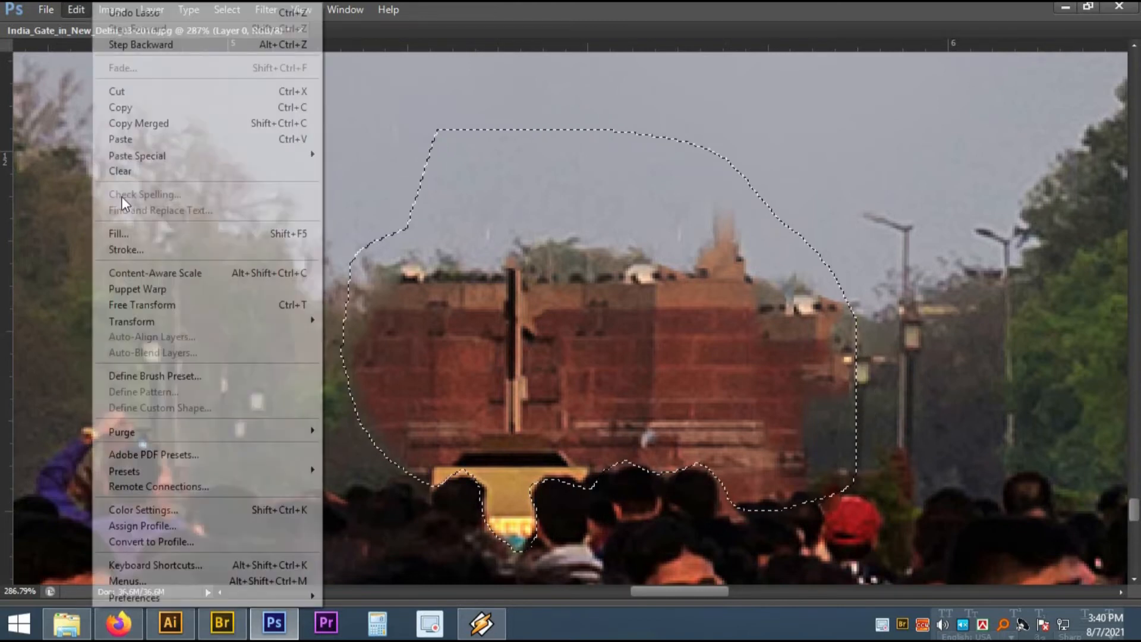
click(130, 231)
click(76, 10)
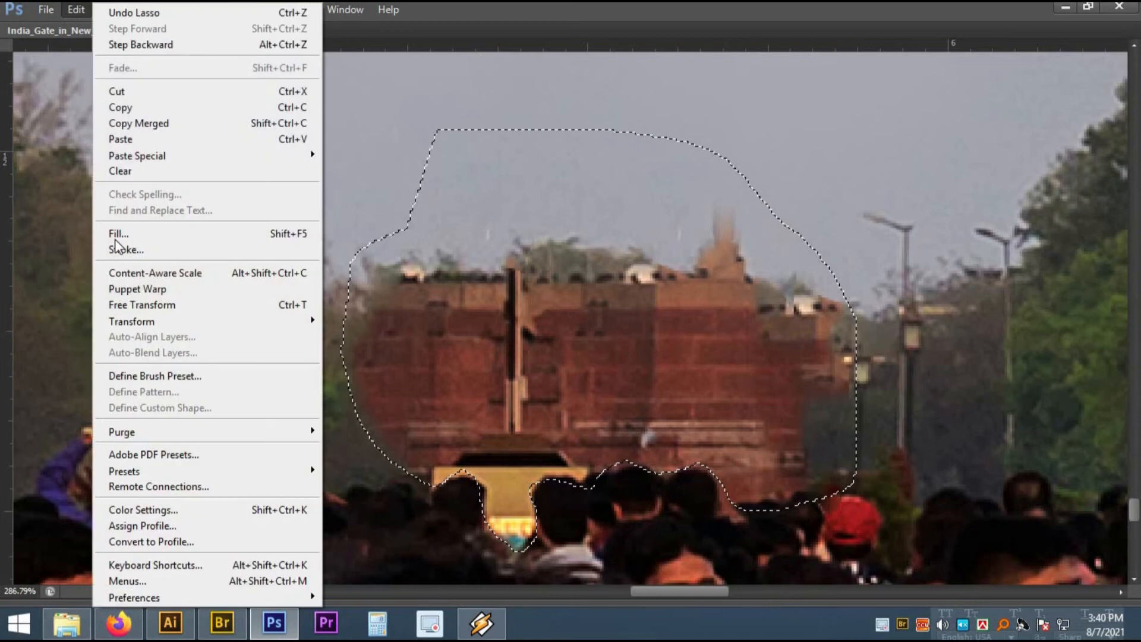
click(118, 231)
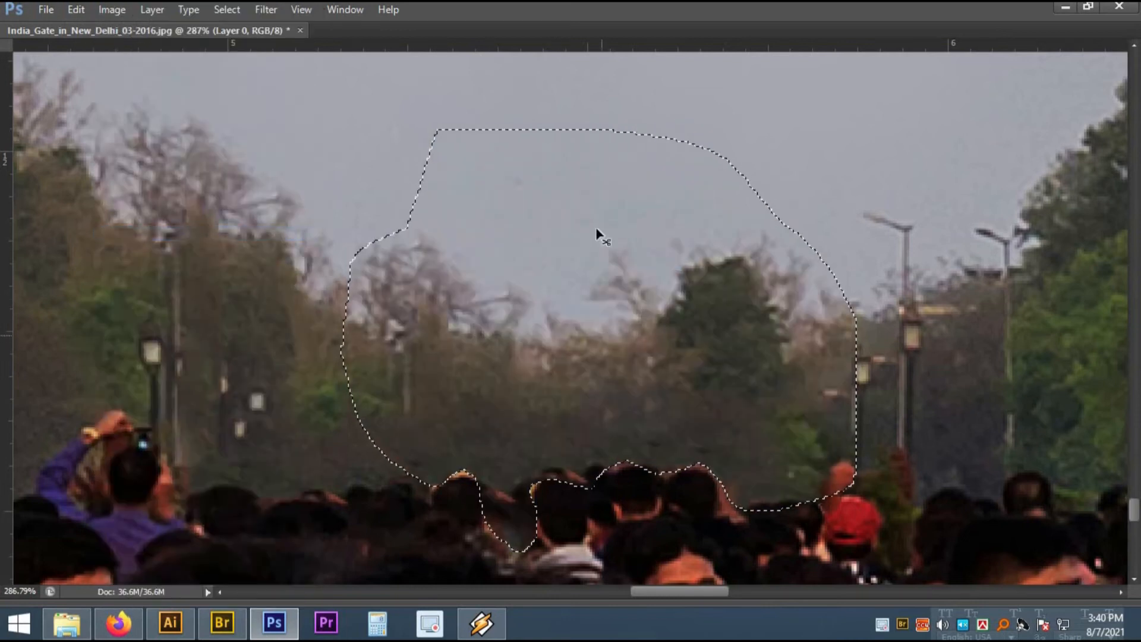
key(ctrl+d)
Brighten the whole India Gate photo with a Levels adjustment and fit the image in the window
scroll(603, 336, down, 5)
drag(687, 397, 583, 355)
key(Tab)
click(73, 123)
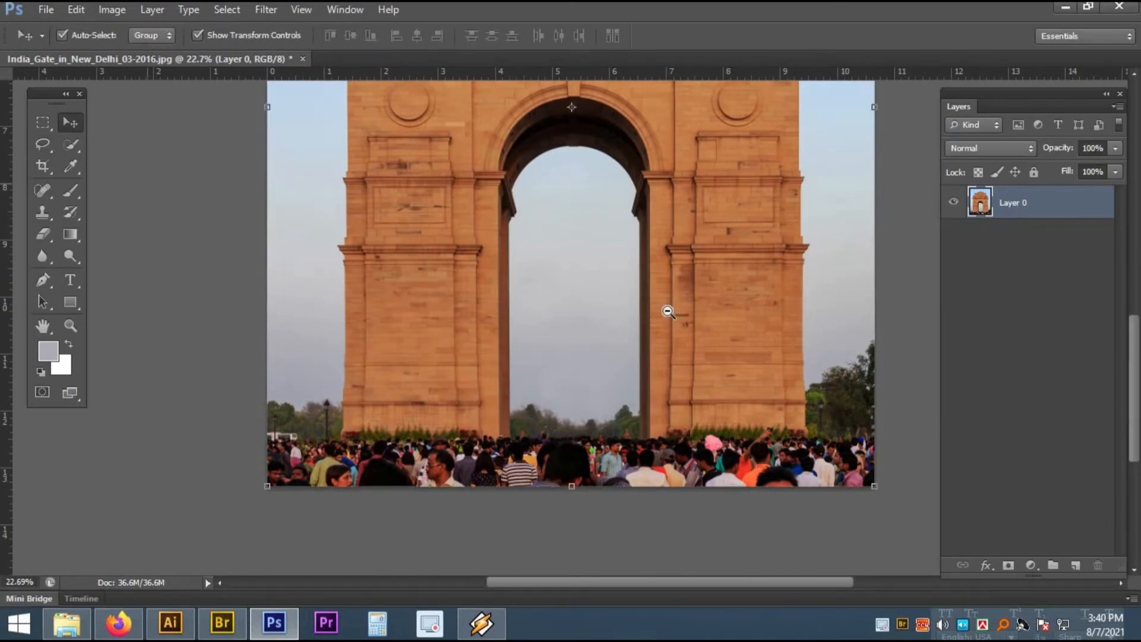
key(Tab)
drag(672, 310, 647, 293)
drag(692, 246, 601, 426)
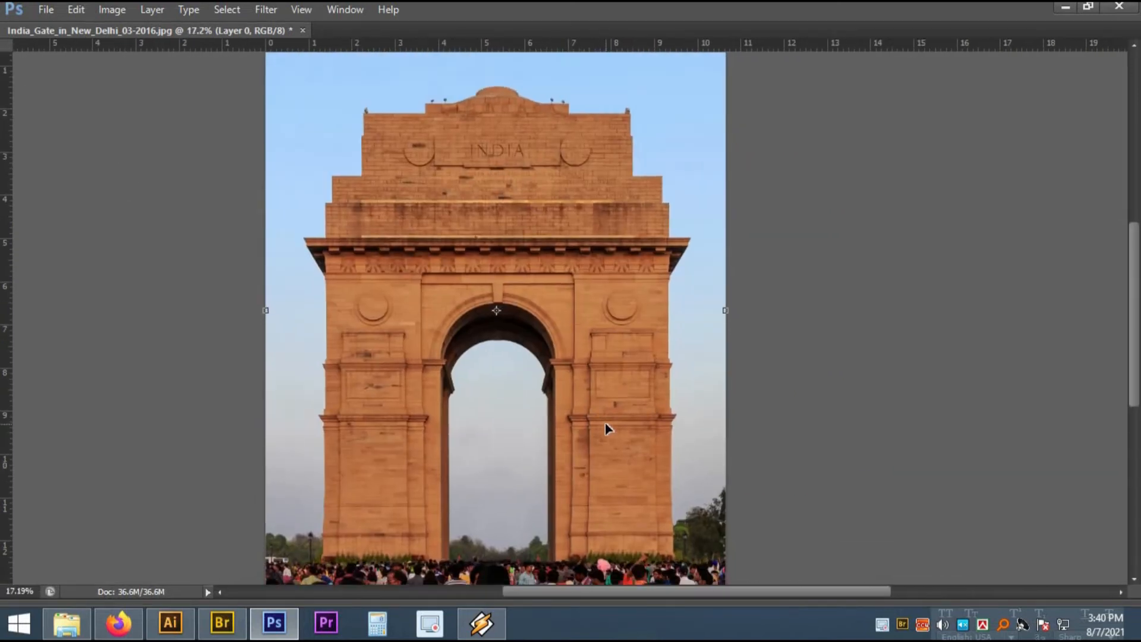
key(ctrl+l)
drag(911, 299, 887, 300)
key(Return)
mouse_move(551, 356)
mouse_down()
mouse_move(589, 404)
mouse_move(538, 363)
mouse_up()
key(ctrl+0)
key(Tab)
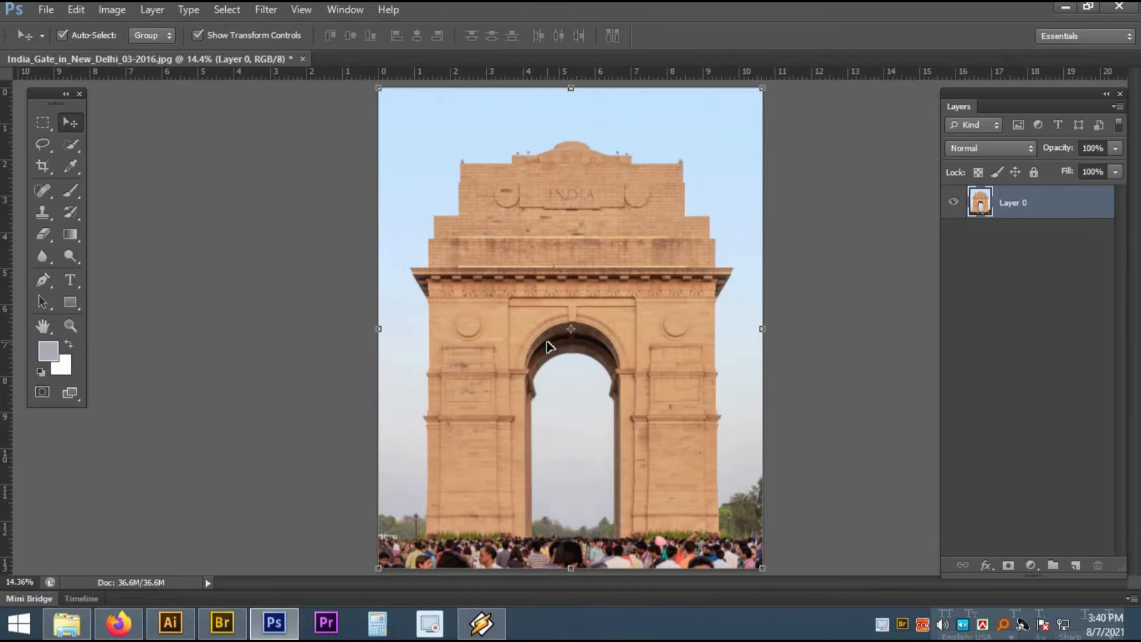
key(ctrl+0)
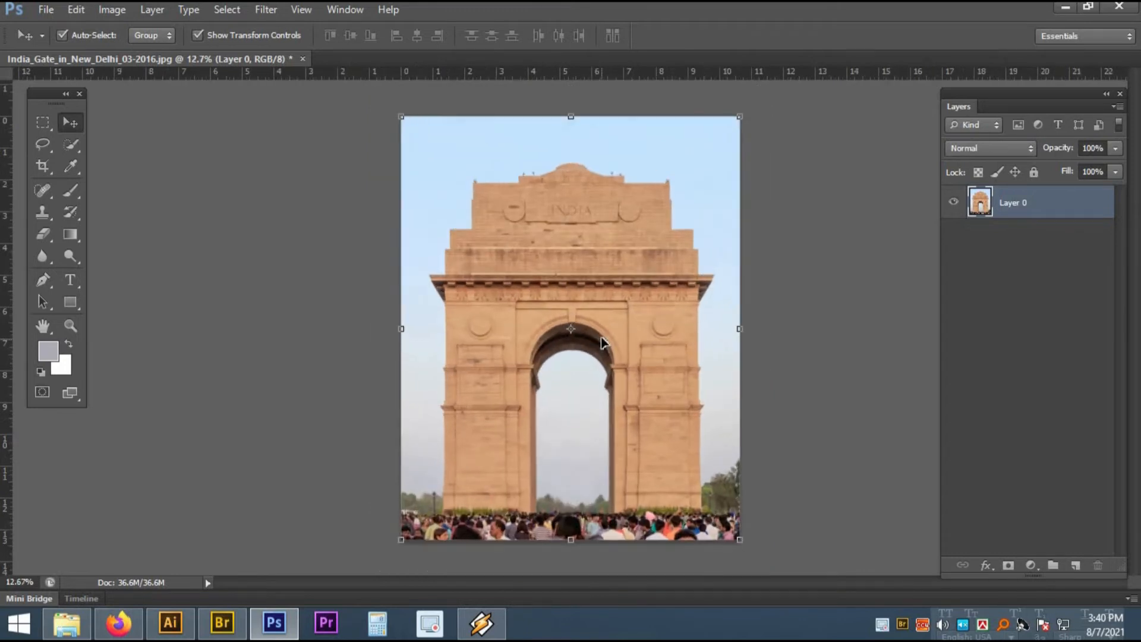
Open the cloudy sky picture "images" from the sky photo folder inside All photo on drive F
key(ctrl+o)
click(53, 235)
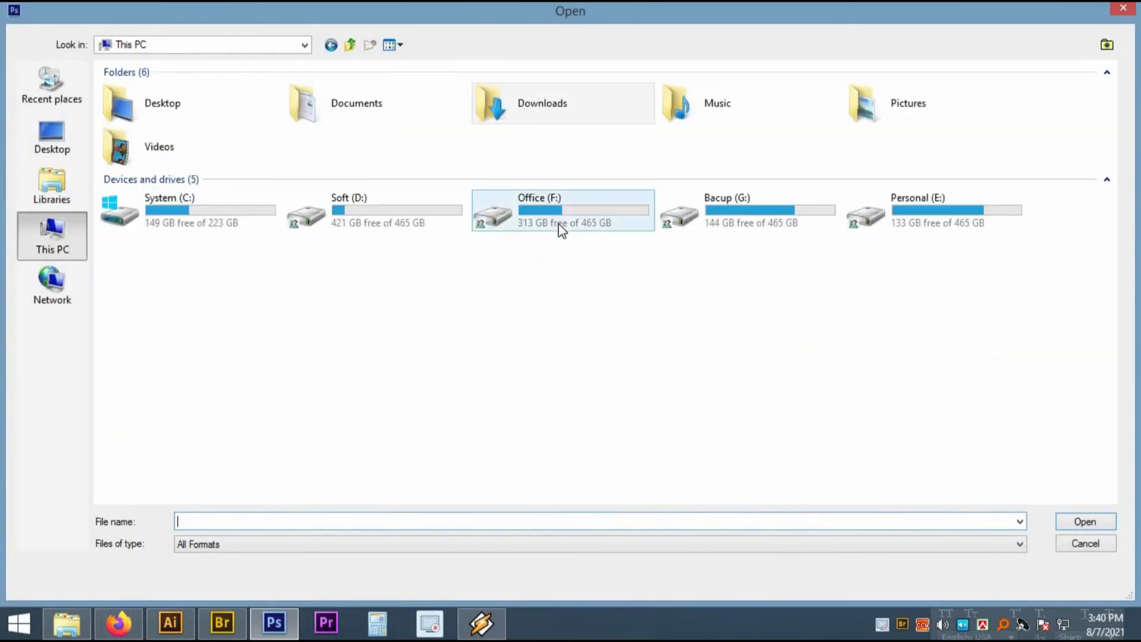
double_click(529, 215)
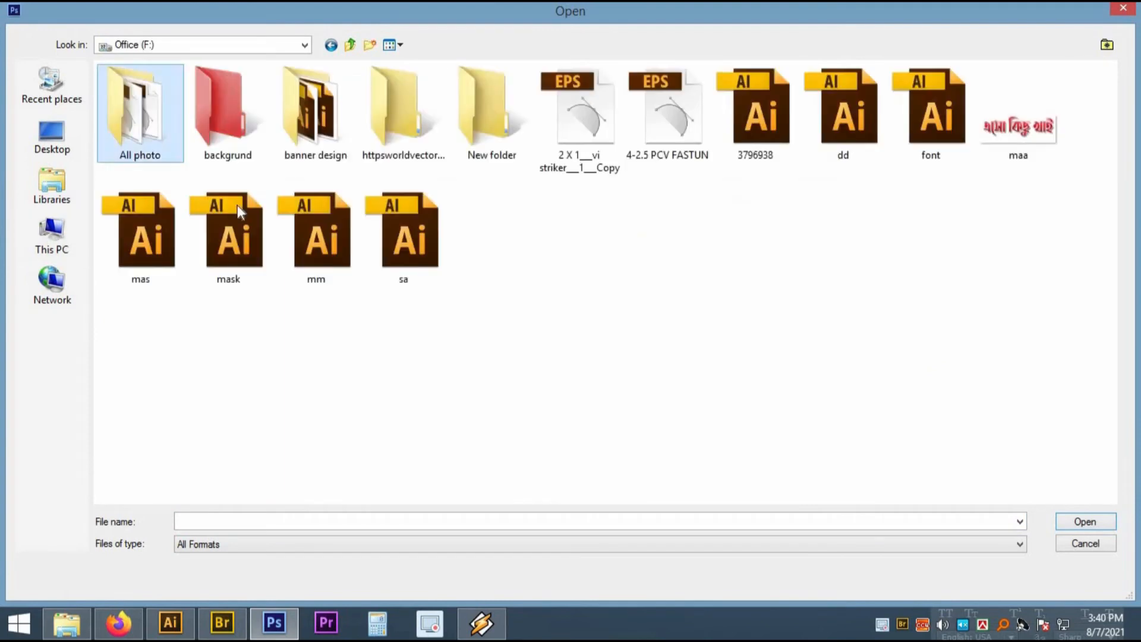
double_click(140, 113)
key(s)
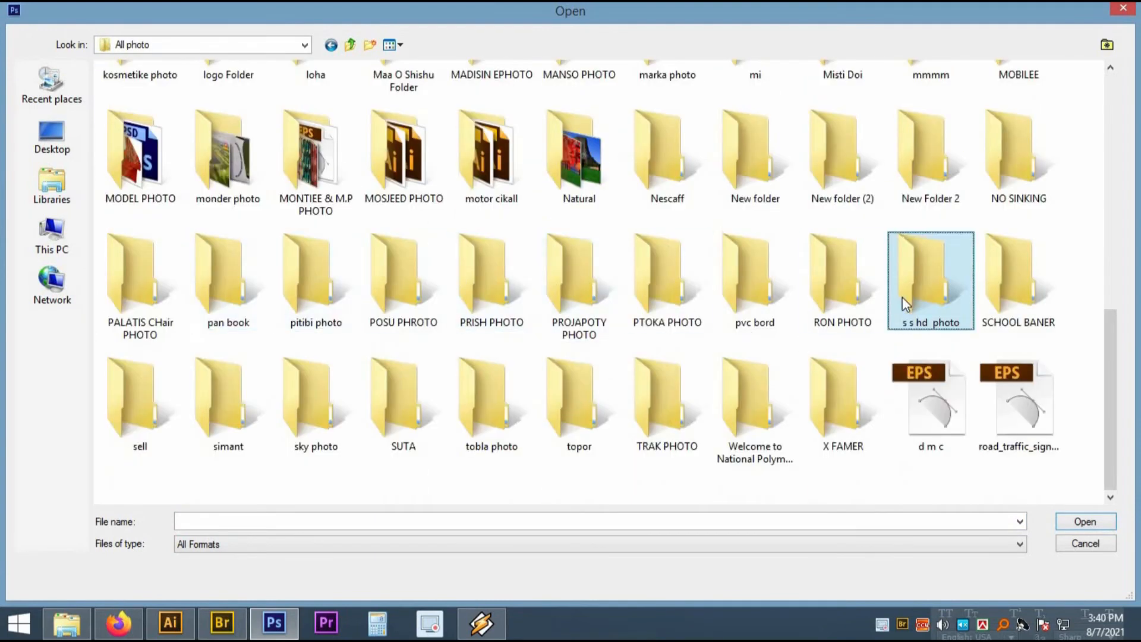
double_click(324, 418)
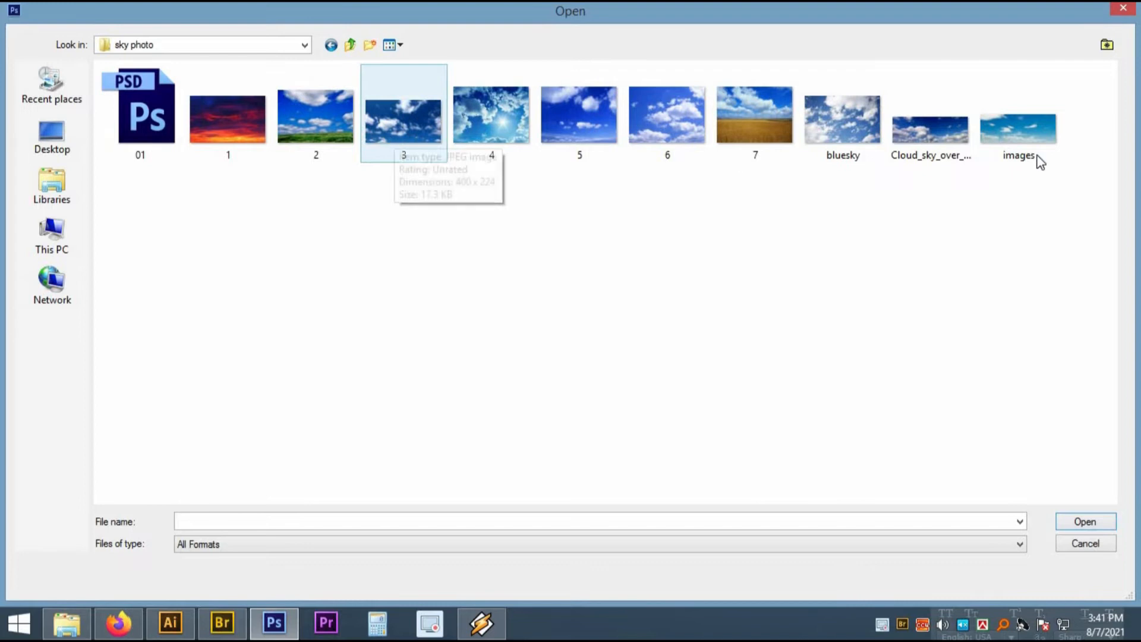
double_click(992, 156)
Bring the sky picture into the India Gate document and scale it across the top, down to the gate's cornice
drag(596, 302, 765, 255)
key(ctrl+t)
drag(667, 257, 687, 147)
key(Return)
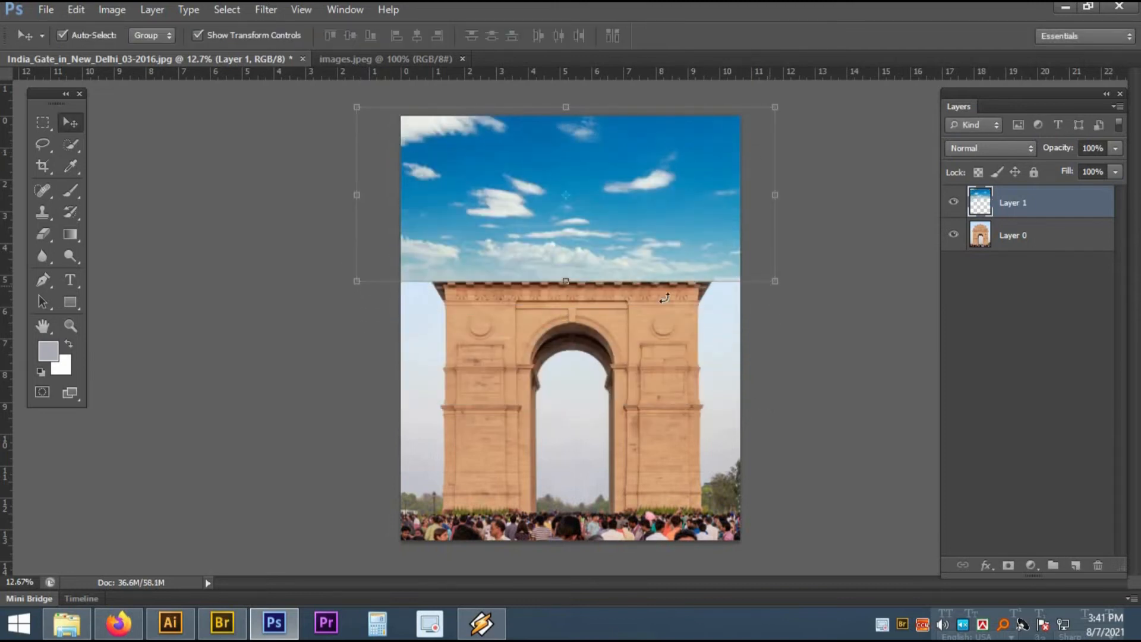
Erase the lower edge of the sky layer with a soft 2300 px eraser so it blends above the cornice
click(69, 192)
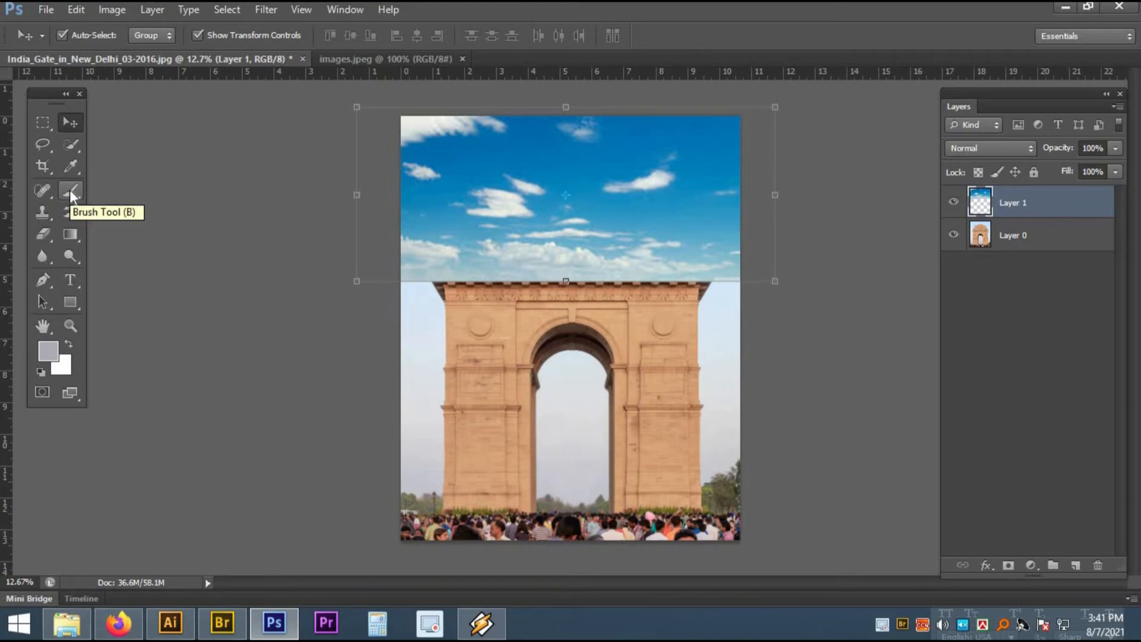
click(46, 233)
key(bracketright)
key(bracketright)
key(bracketright)
key(bracketright)
key(bracketright)
key(bracketright)
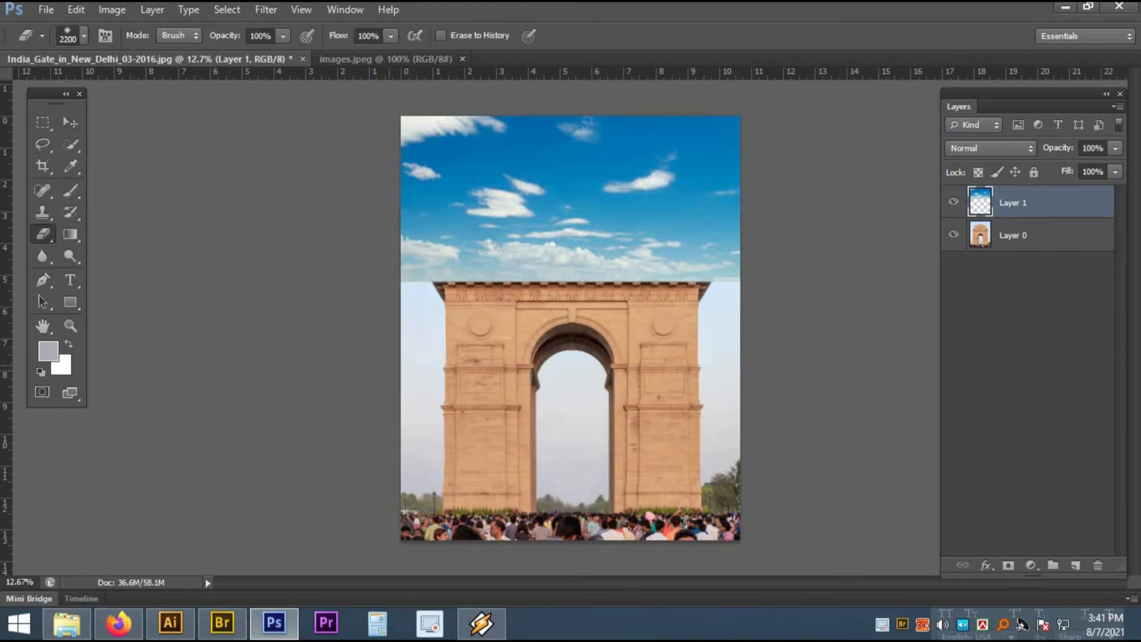
mouse_move(410, 342)
mouse_down()
mouse_move(701, 315)
mouse_move(428, 309)
mouse_move(568, 260)
mouse_up()
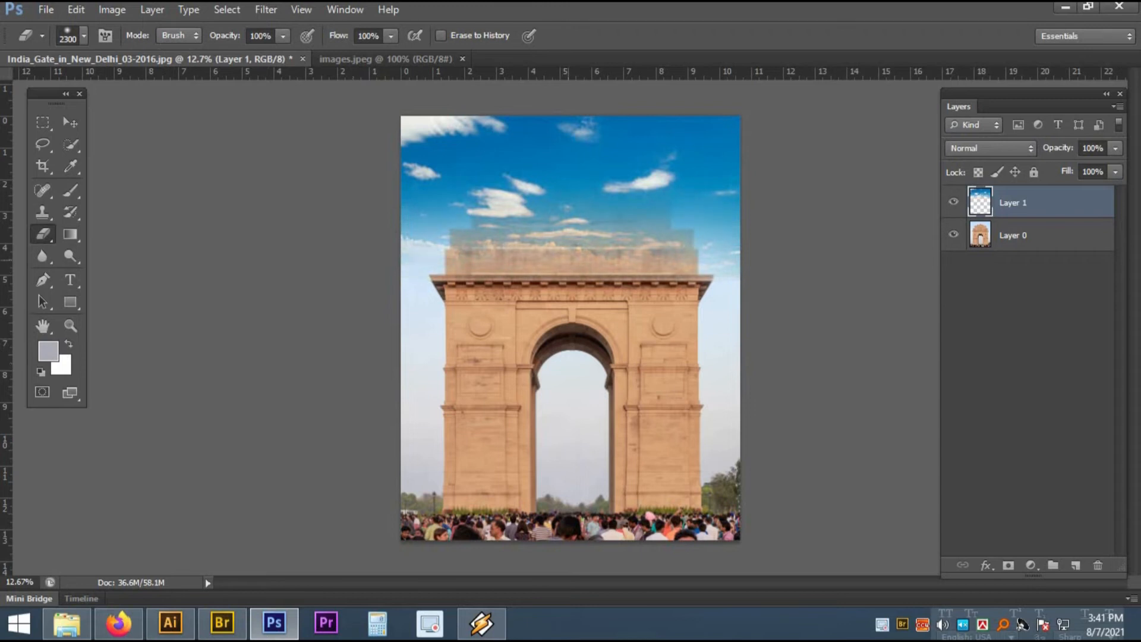
Apply Smart Blur twice to the sky layer, using radius 3.0, threshold 25.0, Low quality and Normal mode
click(64, 123)
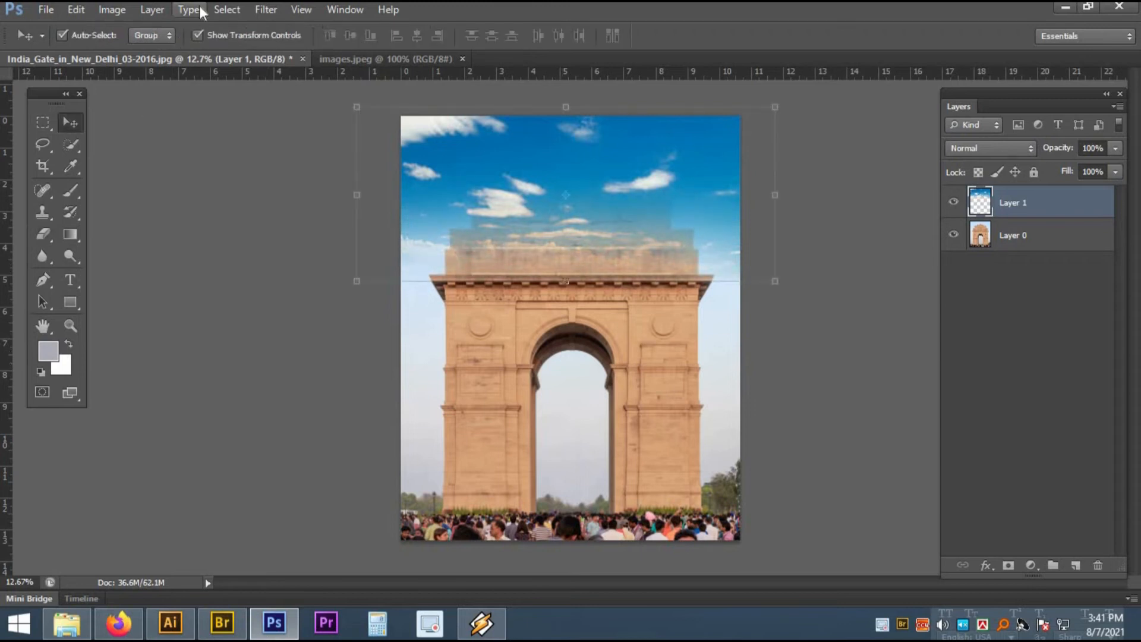
click(265, 10)
mouse_move(300, 178)
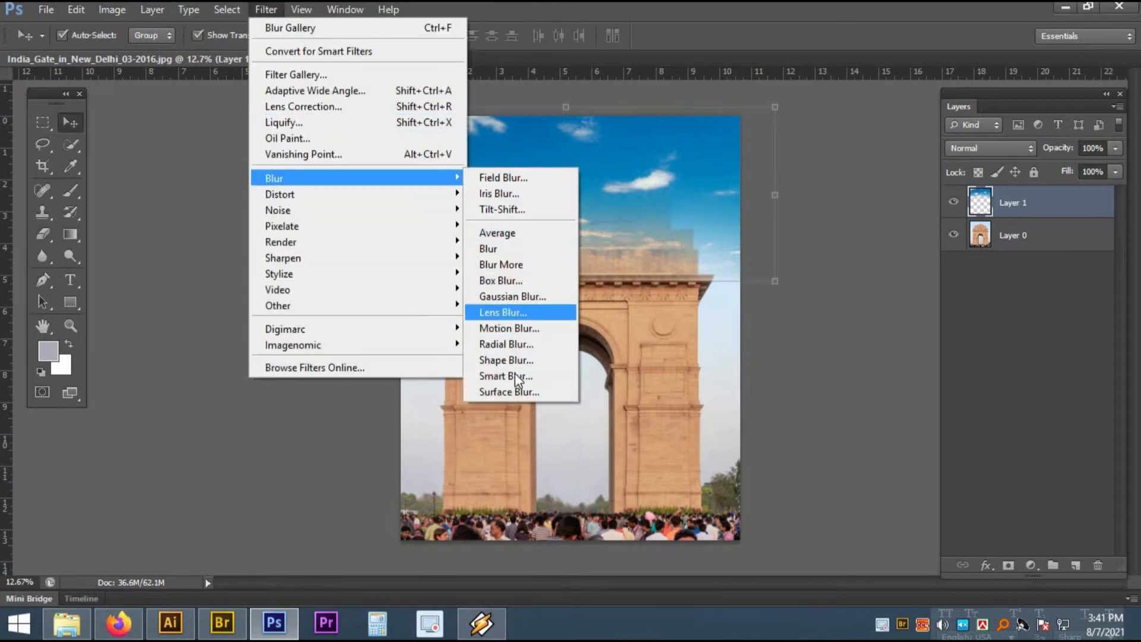
click(514, 378)
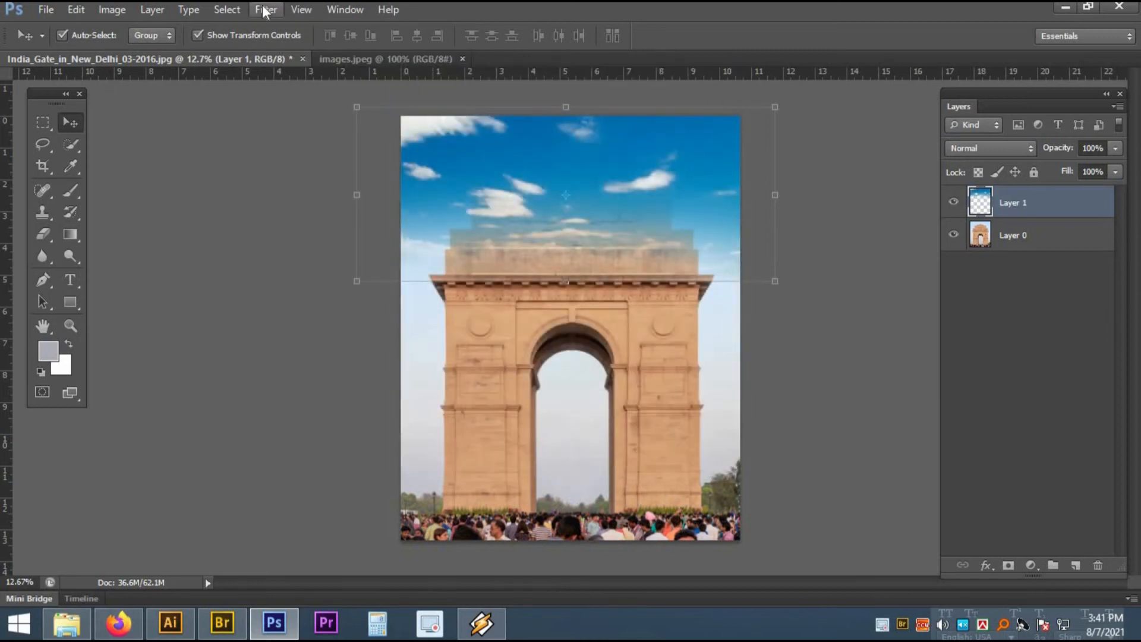
click(264, 10)
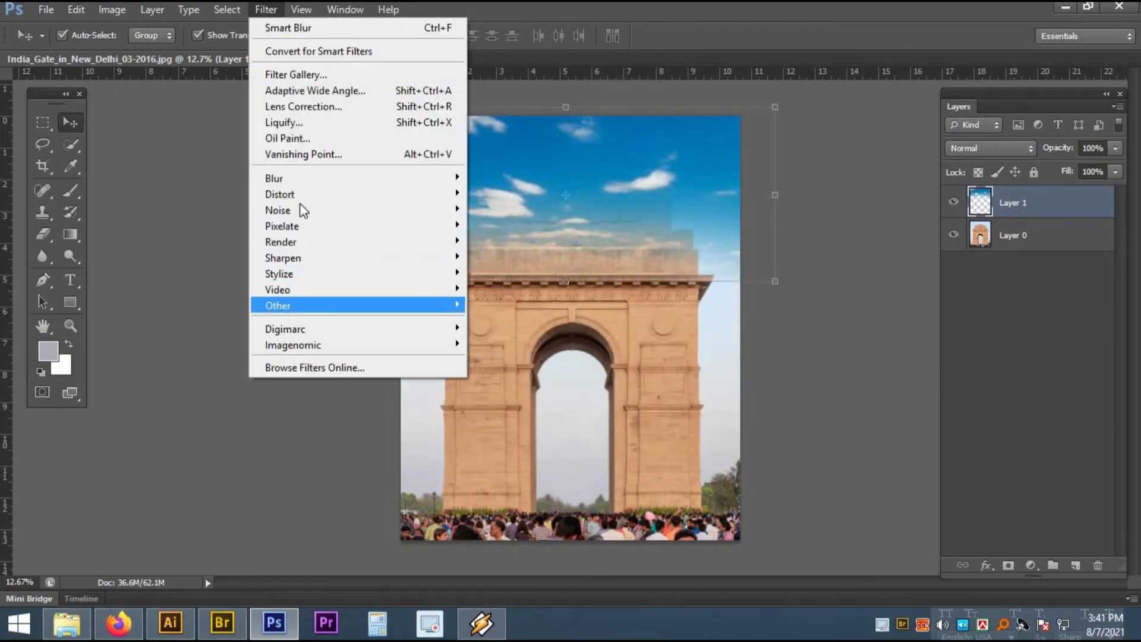
mouse_move(297, 178)
click(517, 383)
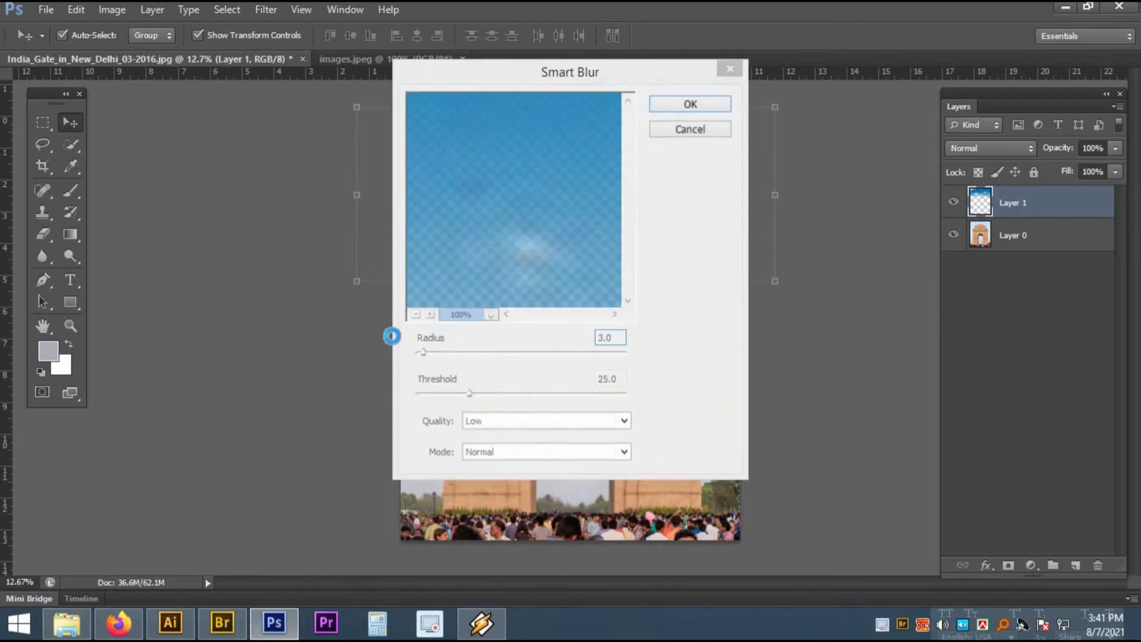
key(Return)
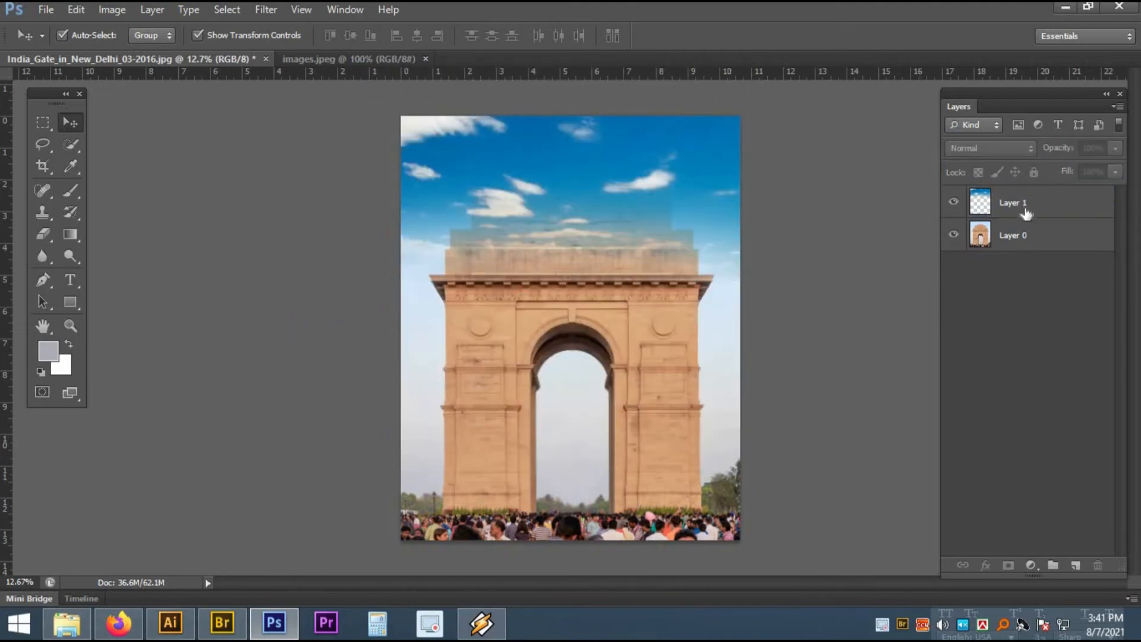
Hide the sky layer, activate Layer 0, try the Quick Selection tool on its pale sky, and undo that selection
click(954, 203)
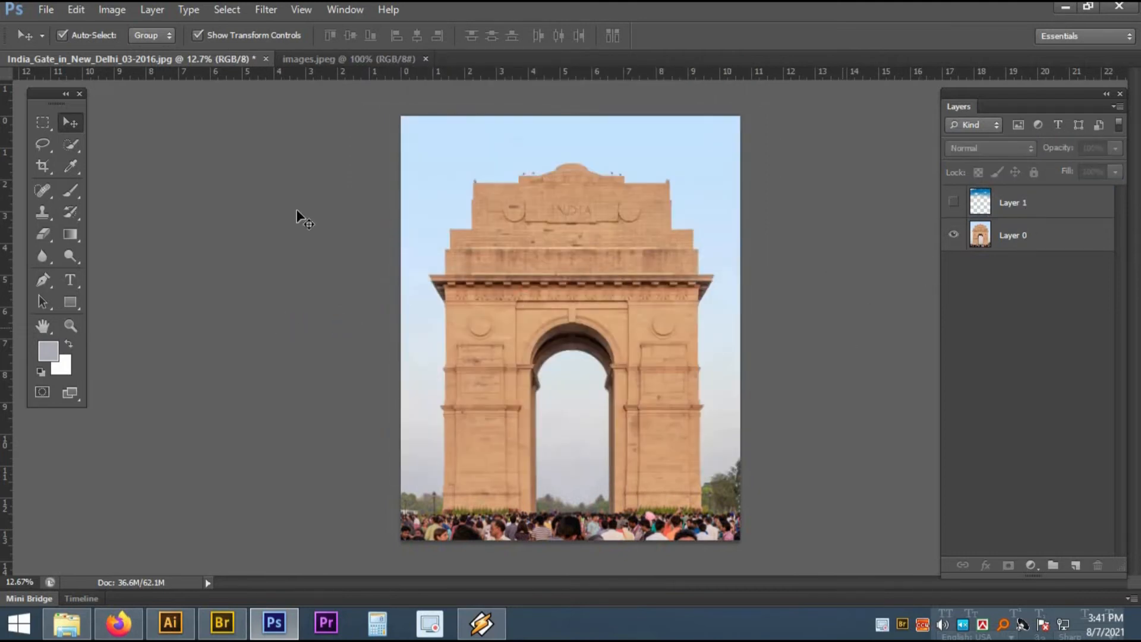
click(73, 145)
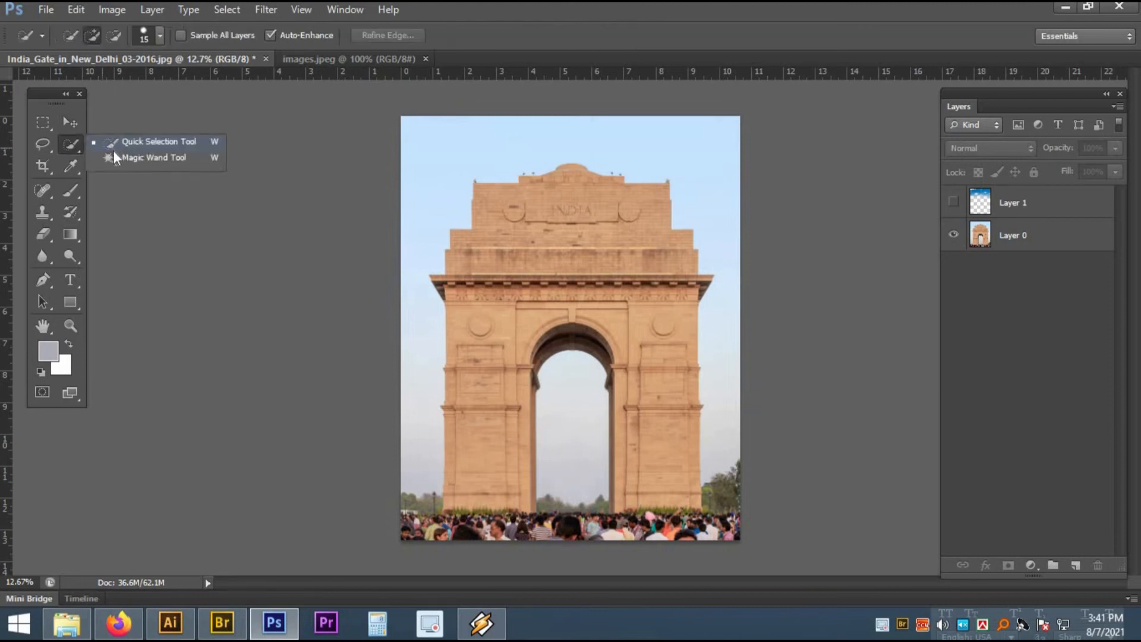
click(115, 141)
click(527, 233)
click(531, 234)
click(1016, 235)
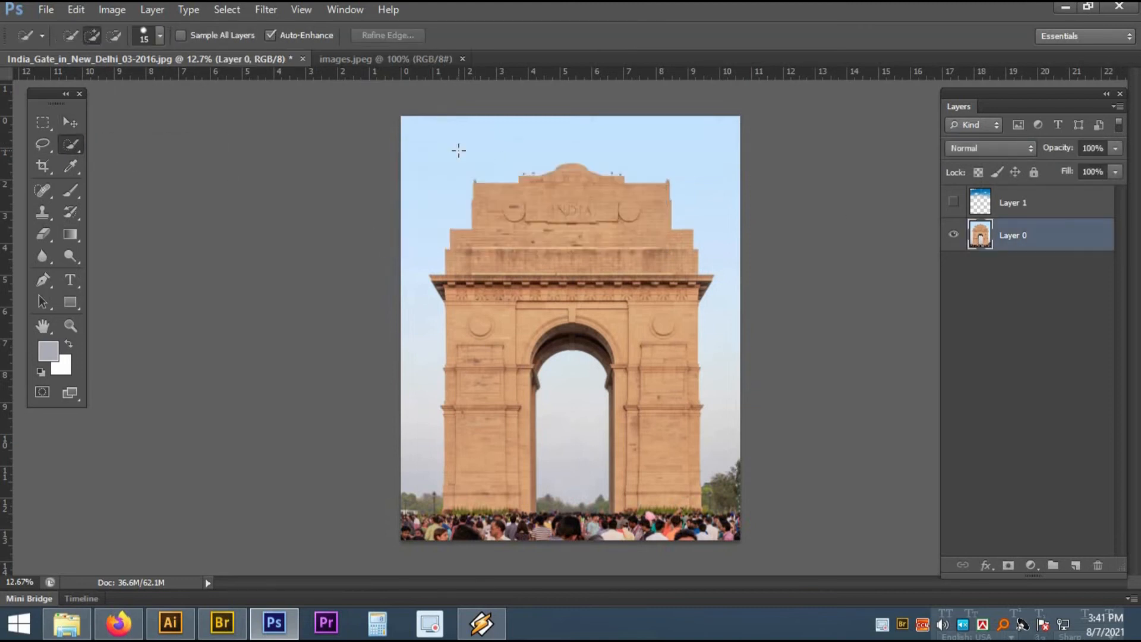
click(459, 152)
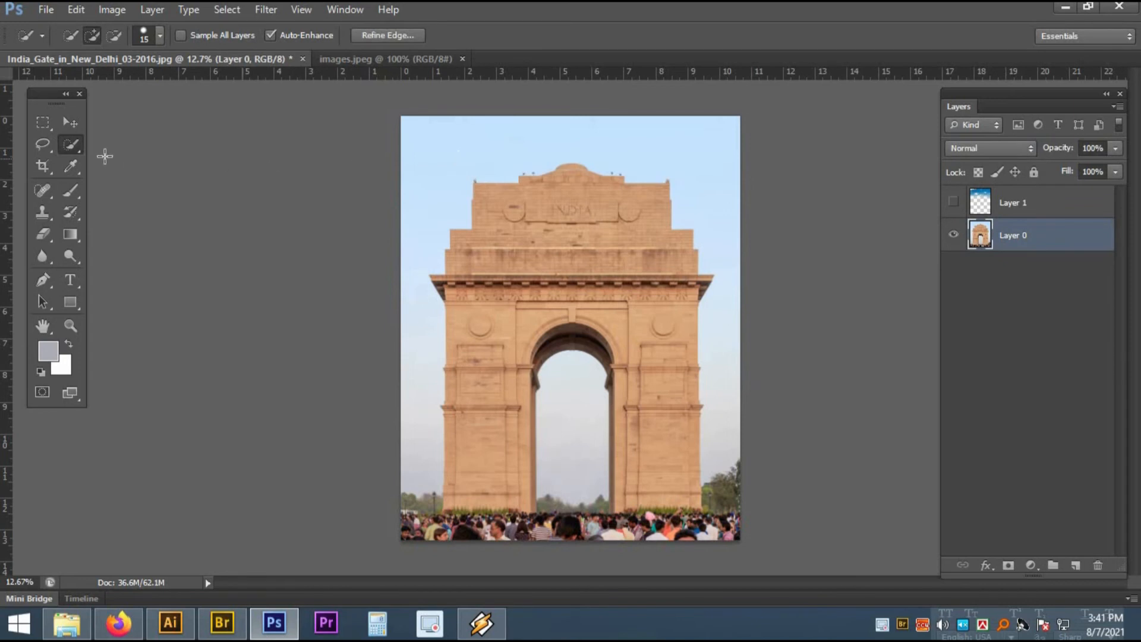
key(ctrl+z)
Select Layer 0's pale sky around the gate's top and down both sides below the cornice, using the Magic Wand at tolerance 10
right_click(74, 148)
click(114, 158)
click(498, 170)
click(689, 183)
scroll(689, 183, up, 3)
click(1034, 235)
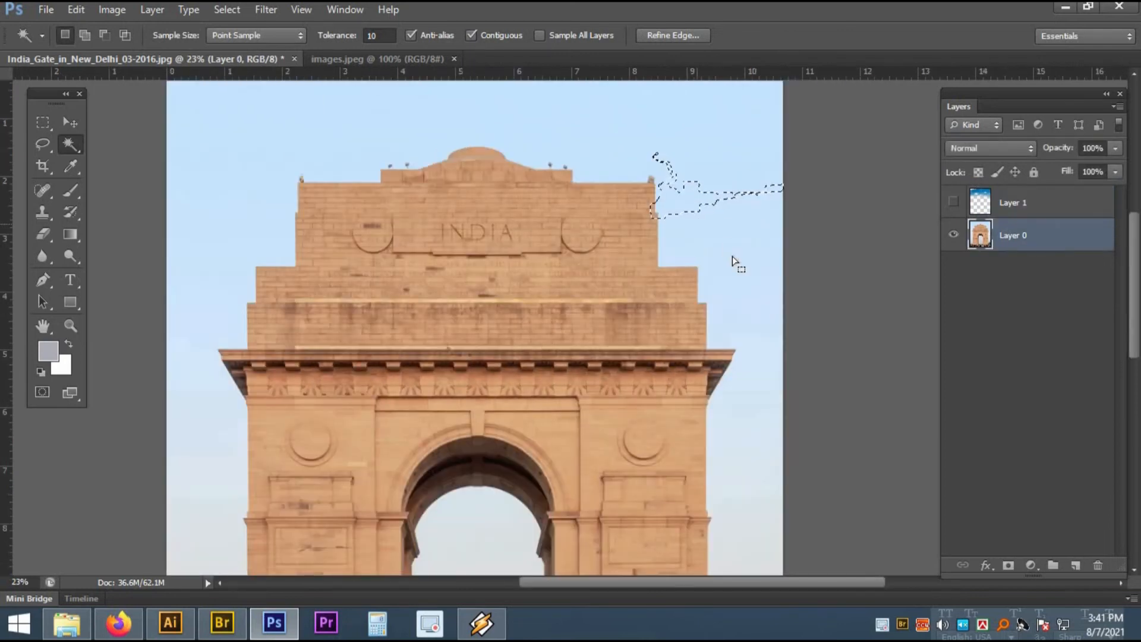
click(718, 229)
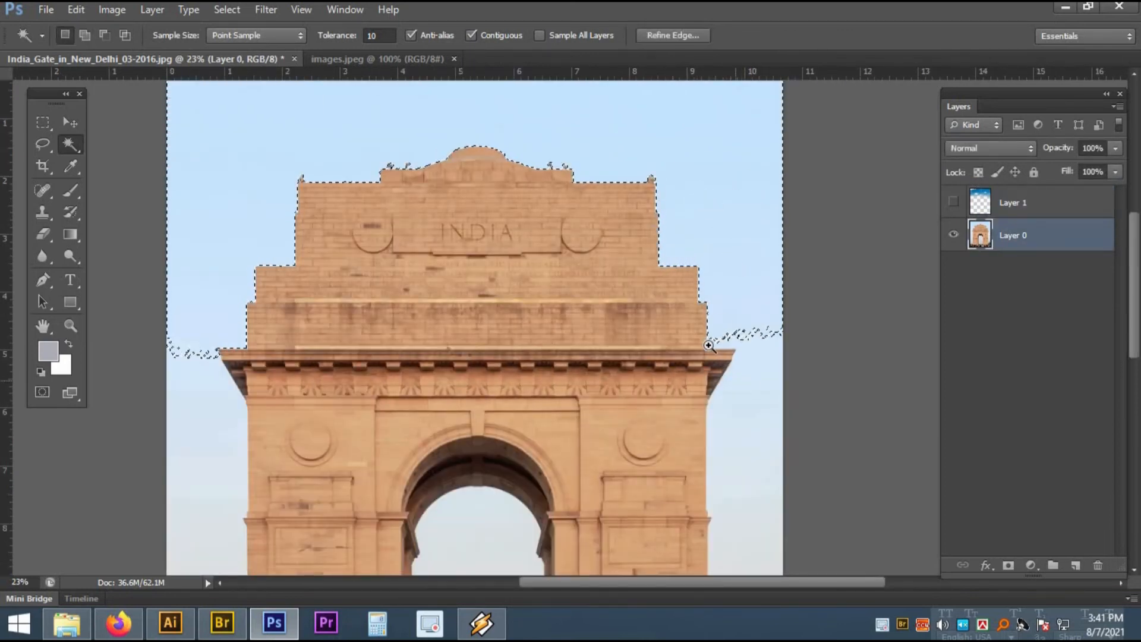
scroll(709, 345, down, 2)
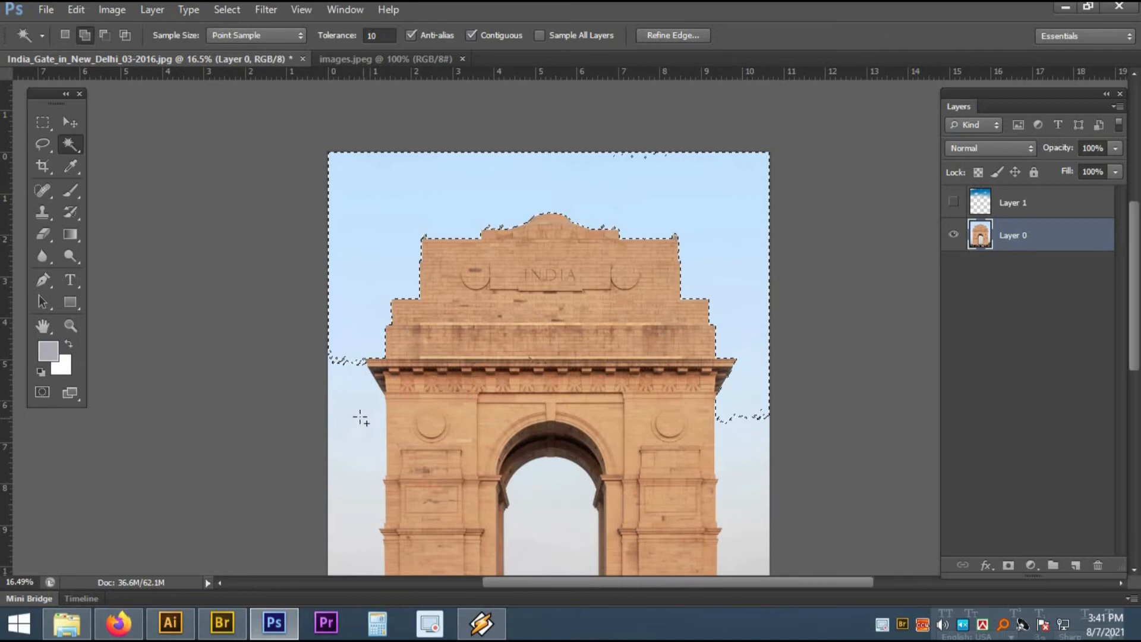
click(346, 368)
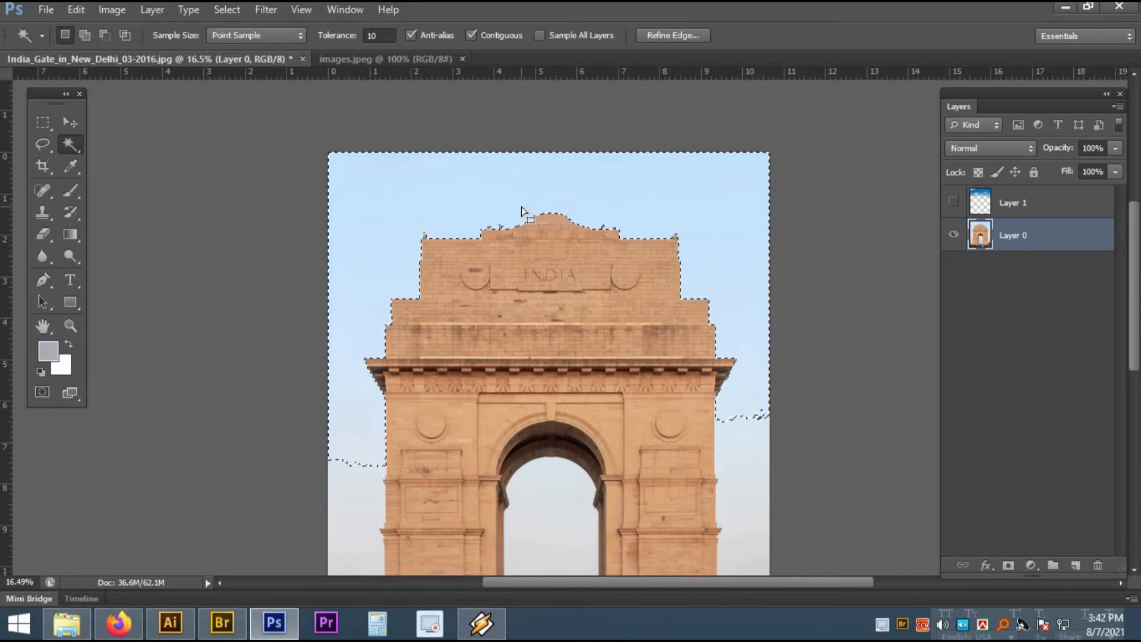
Cut the selected pale sky from Layer 0, paste it as a new layer, and align it with its original place
click(68, 123)
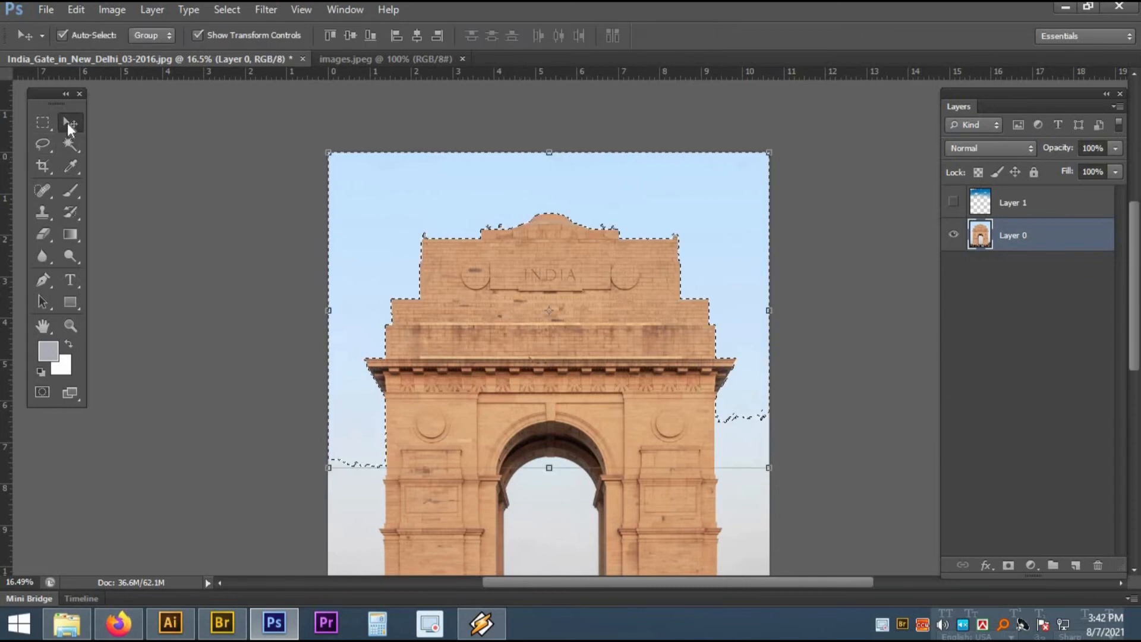
key(ctrl+x)
key(ctrl+v)
drag(358, 241, 359, 223)
Move the blue-sky Layer 1 below the pasted pale-sky Layer 2, show Layer 1, and hide Layer 2
click(1009, 206)
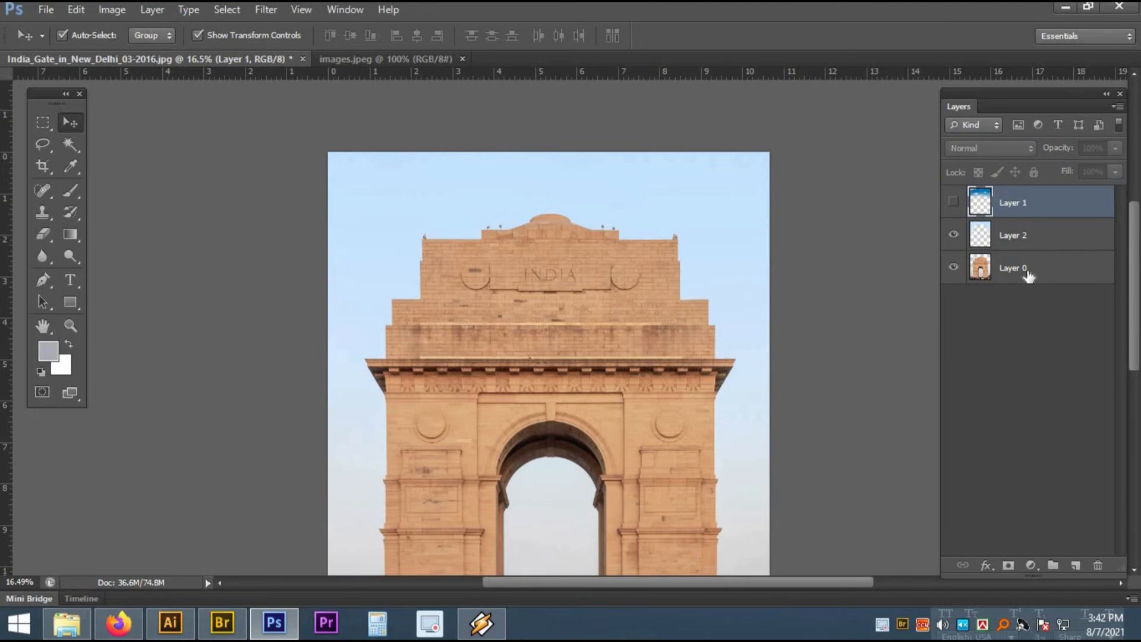
drag(1016, 199, 1006, 230)
click(953, 203)
drag(1004, 246, 1007, 288)
click(953, 235)
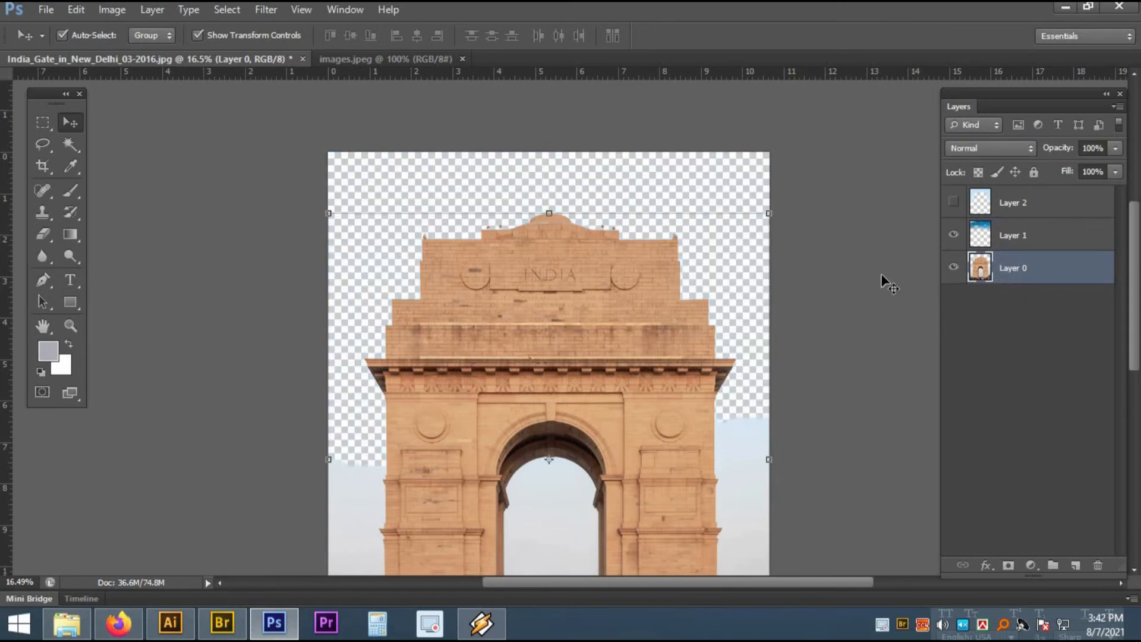
Place the blue-sky Layer 1 beneath Layer 0 at the bottom of the stack, and turn Layer 2 back on
key(Tab)
click(861, 312)
key(Tab)
mouse_move(1017, 273)
mouse_down()
mouse_move(1012, 238)
mouse_move(1023, 284)
mouse_up()
key(Tab)
key(Tab)
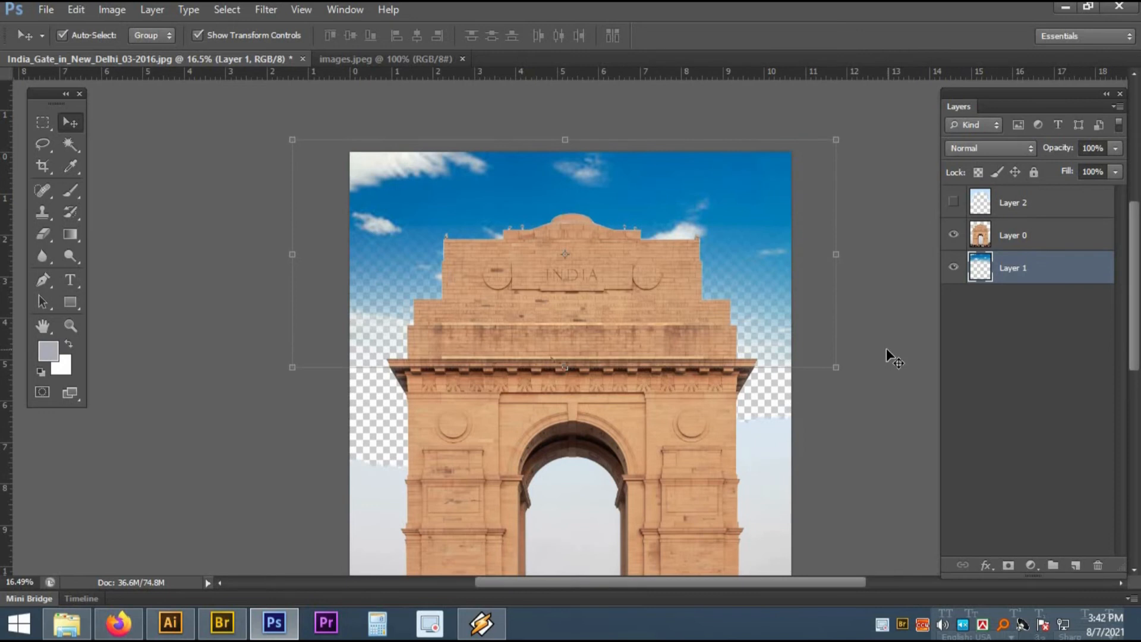
click(953, 203)
click(954, 204)
click(953, 204)
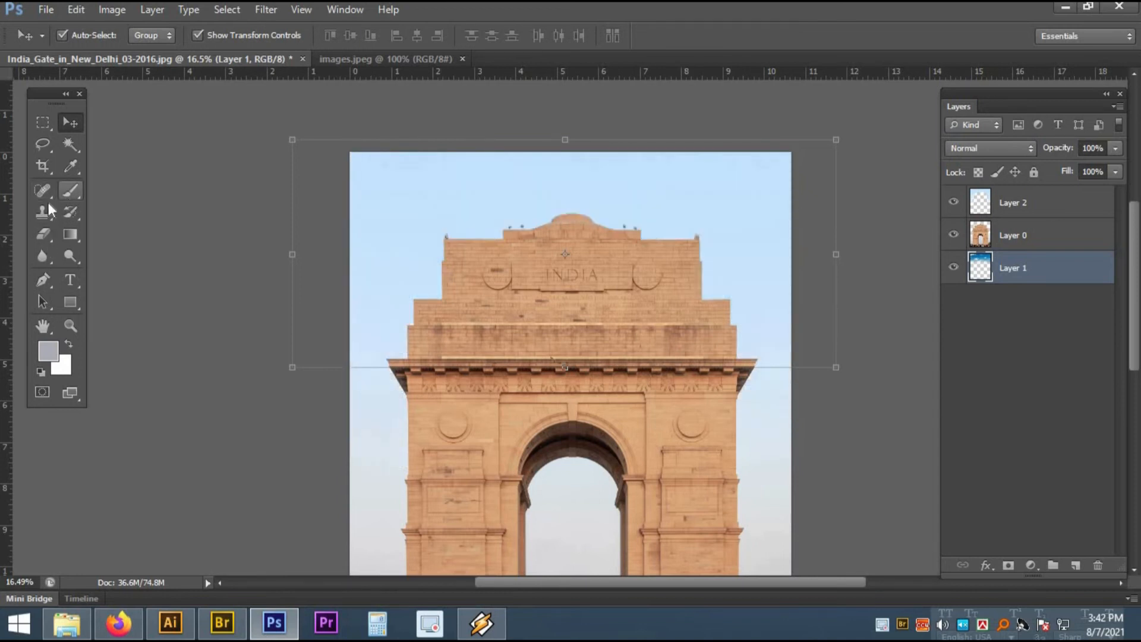
Erase the upper part of the pale-sky Layer 2 with a soft 2500 px eraser to reveal the blue sky beneath
click(44, 234)
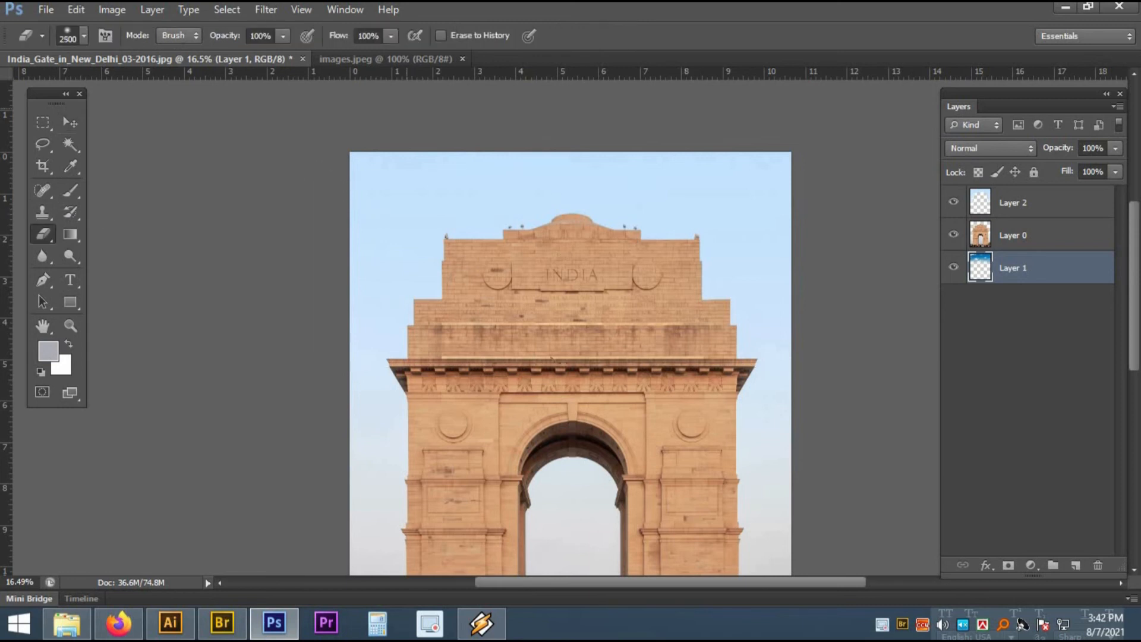
drag(500, 162, 443, 164)
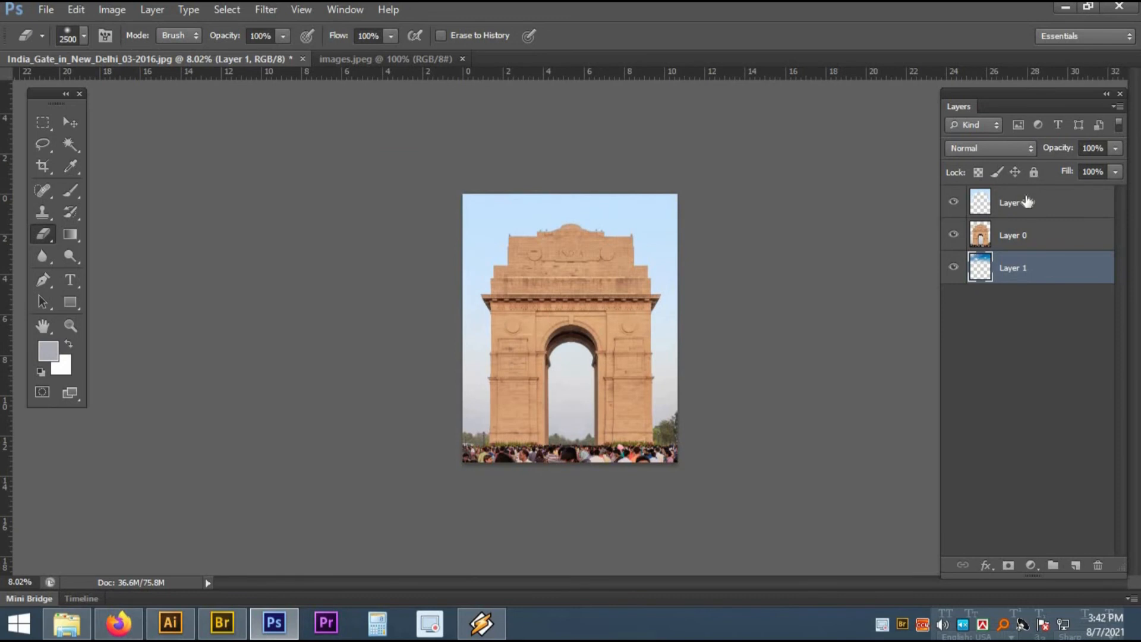
click(1027, 205)
drag(480, 146, 677, 148)
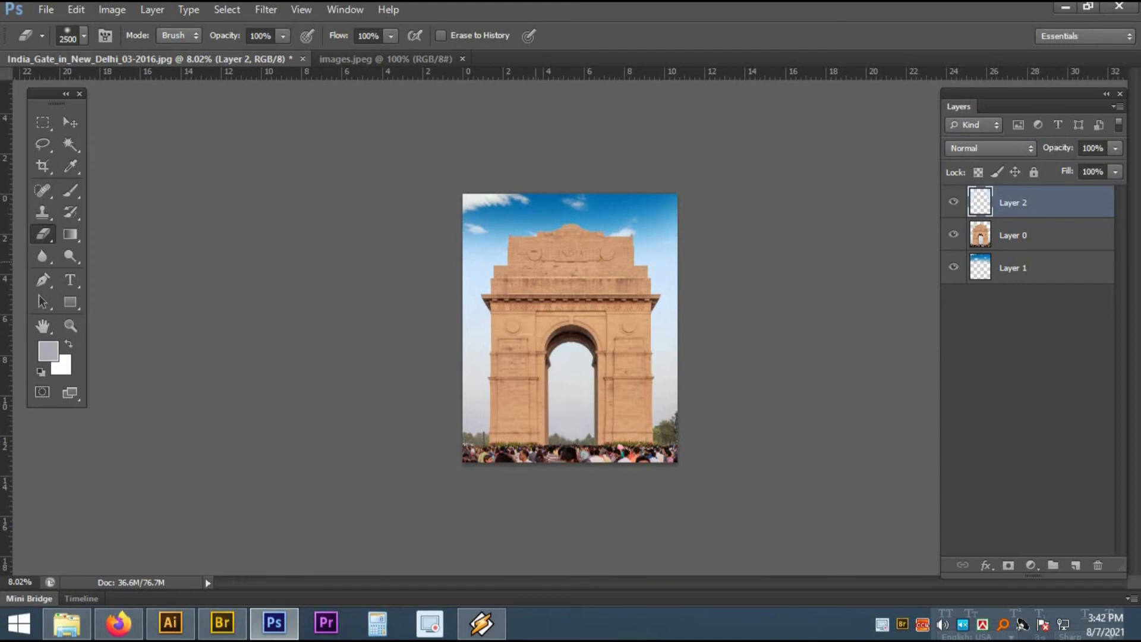
drag(535, 261, 559, 264)
key(ctrl+z)
click(660, 180)
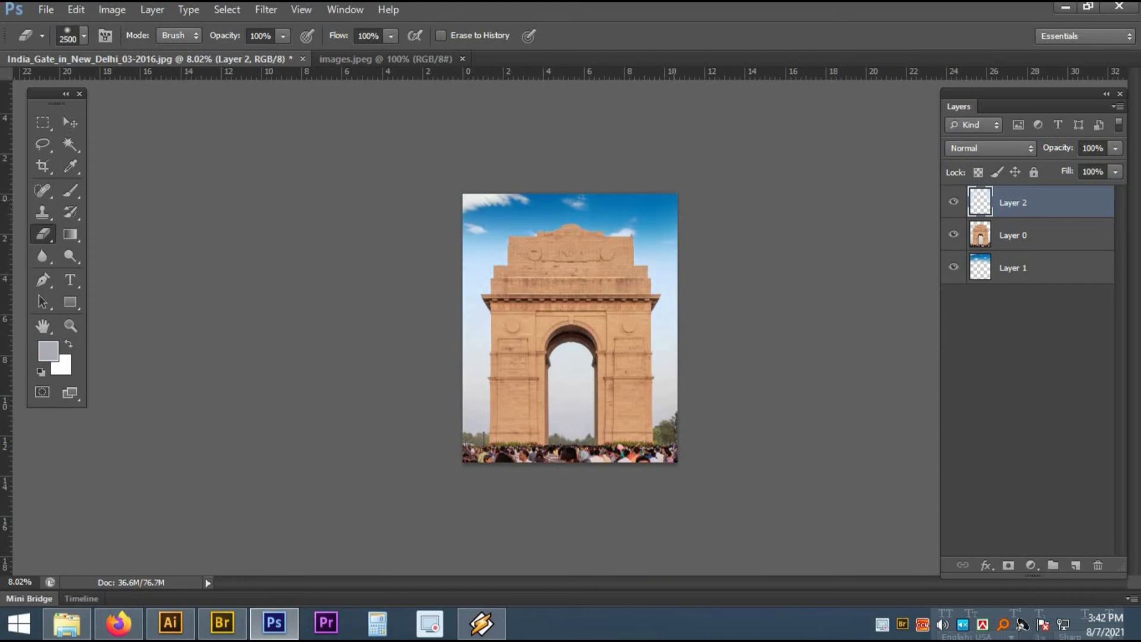
click(672, 208)
click(489, 193)
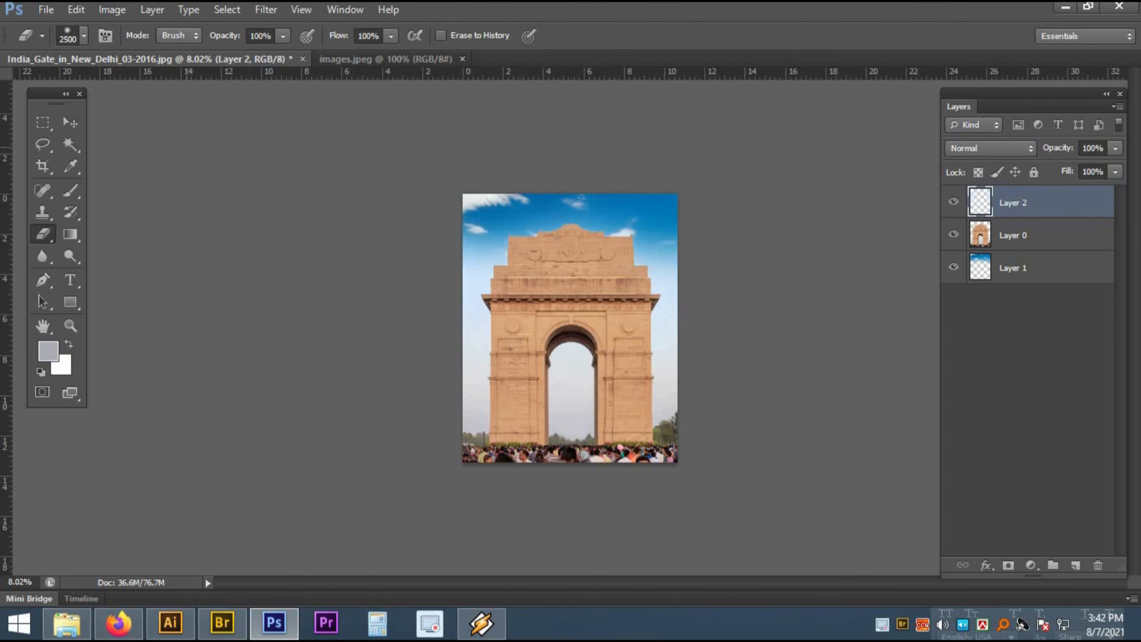
Scale the blue-sky Layer 1 to 118.30% width and 166.40% height, and nudge it downward behind the gate
click(69, 122)
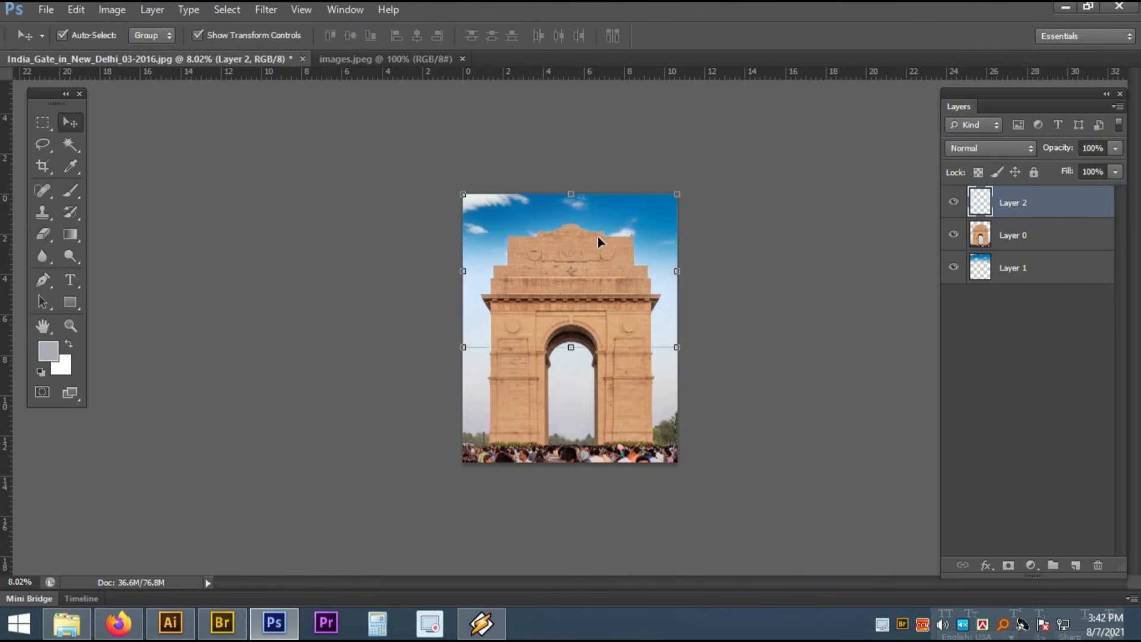
click(1010, 264)
drag(697, 301, 722, 337)
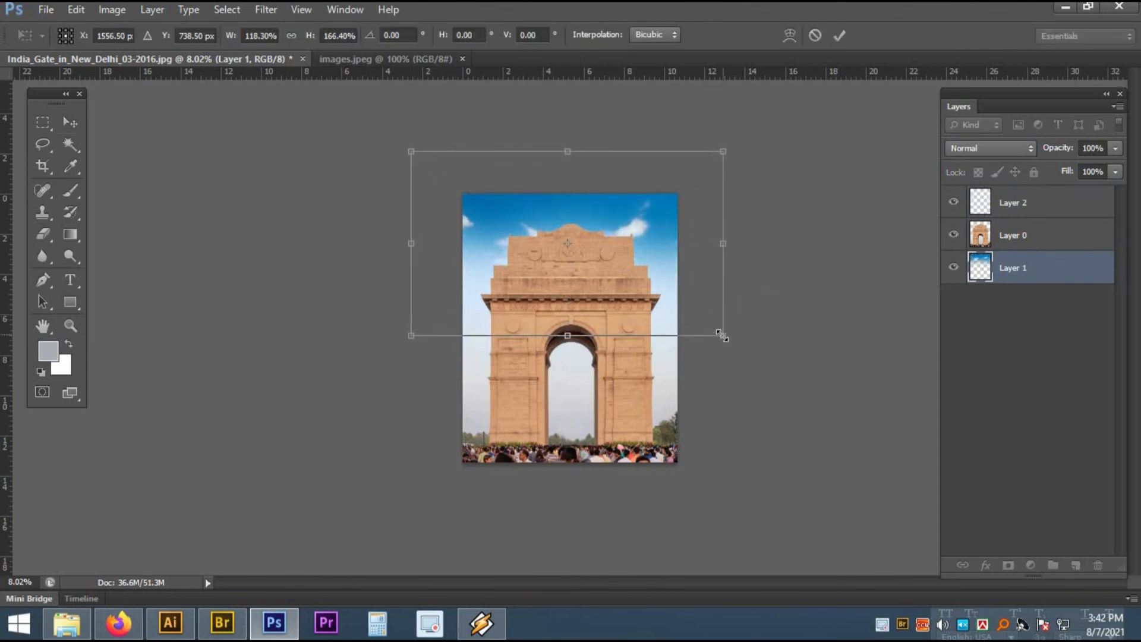
key(Return)
key(Down)
key(Down)
key(Down)
key(Down)
key(Down)
key(Down)
key(Down)
key(Down)
key(Down)
key(Down)
key(Down)
key(Down)
key(Down)
key(Down)
key(Down)
key(Down)
click(785, 374)
Select the empty area above the gate on Layer 0 with the Magic Wand, feather it by 3 pixels, and deselect it
drag(655, 333, 687, 532)
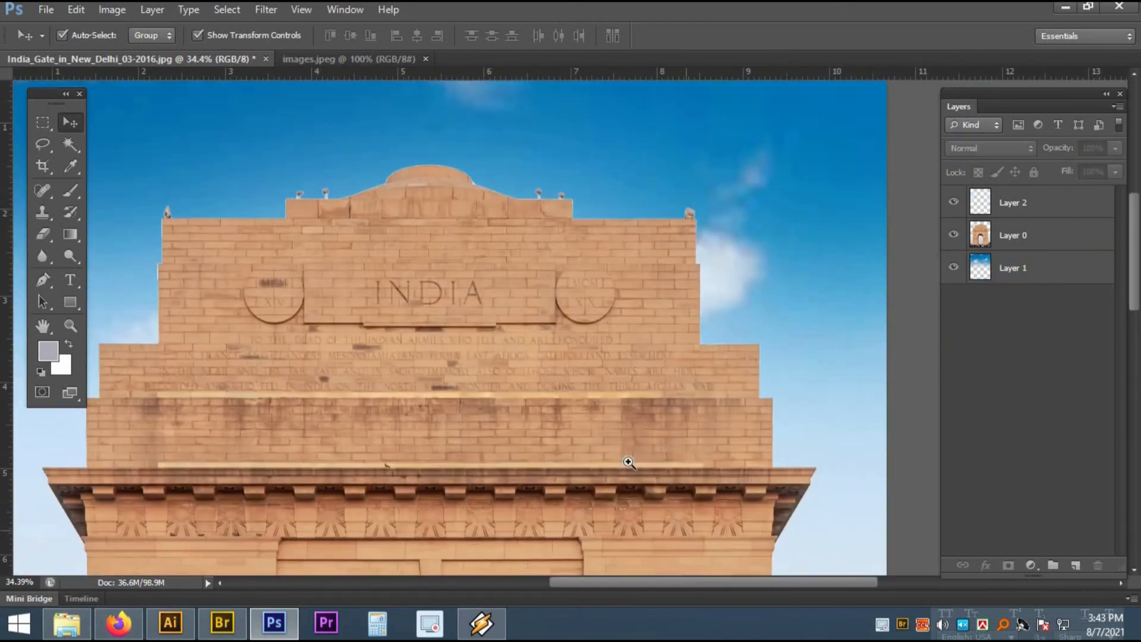
alt+click(576, 425)
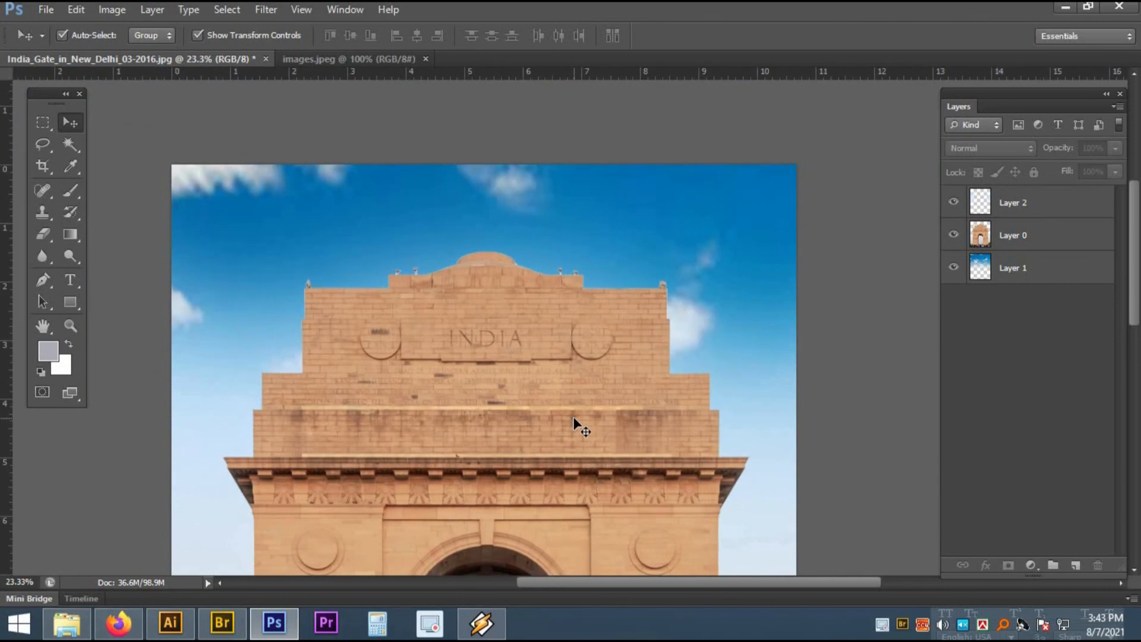
scroll(609, 374, up, 3)
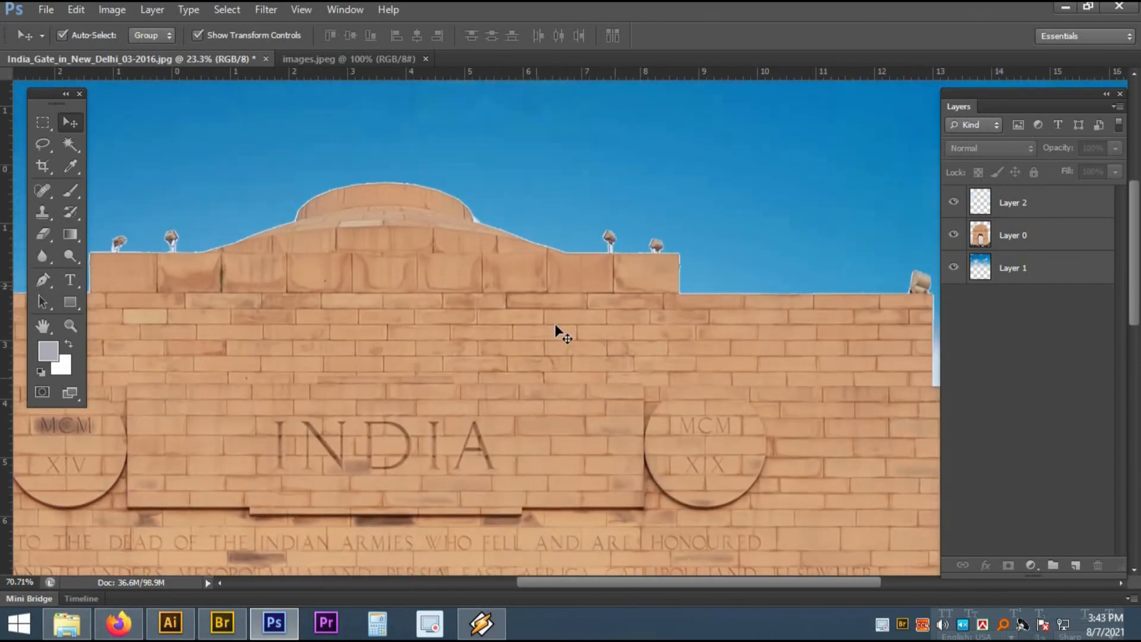
click(518, 353)
click(69, 143)
click(319, 154)
right_click(319, 154)
click(392, 441)
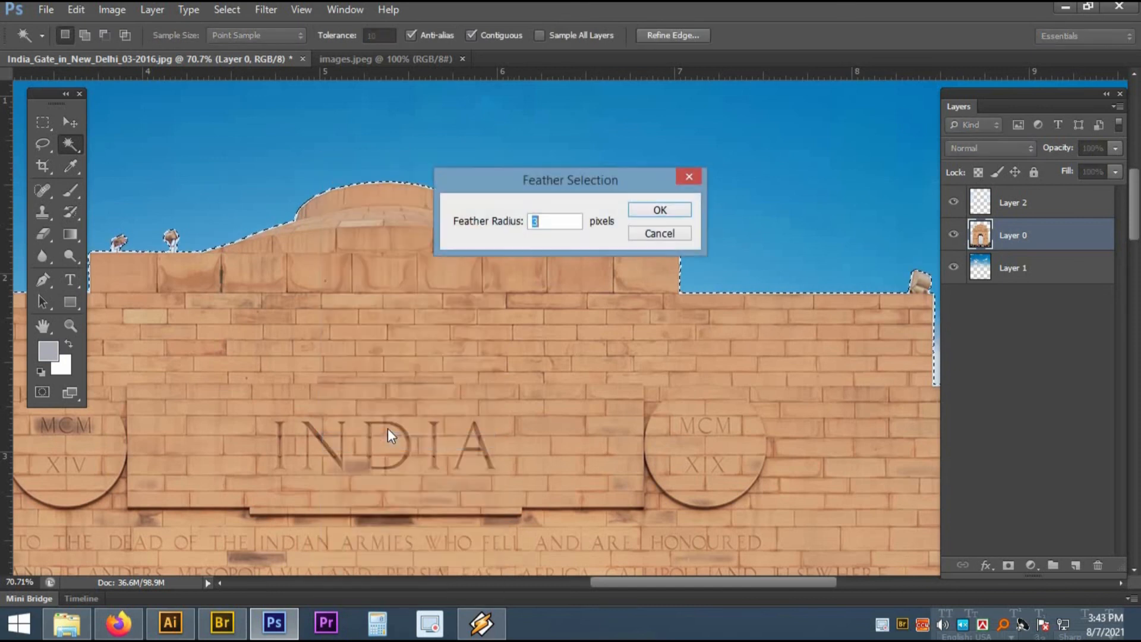
key(Return)
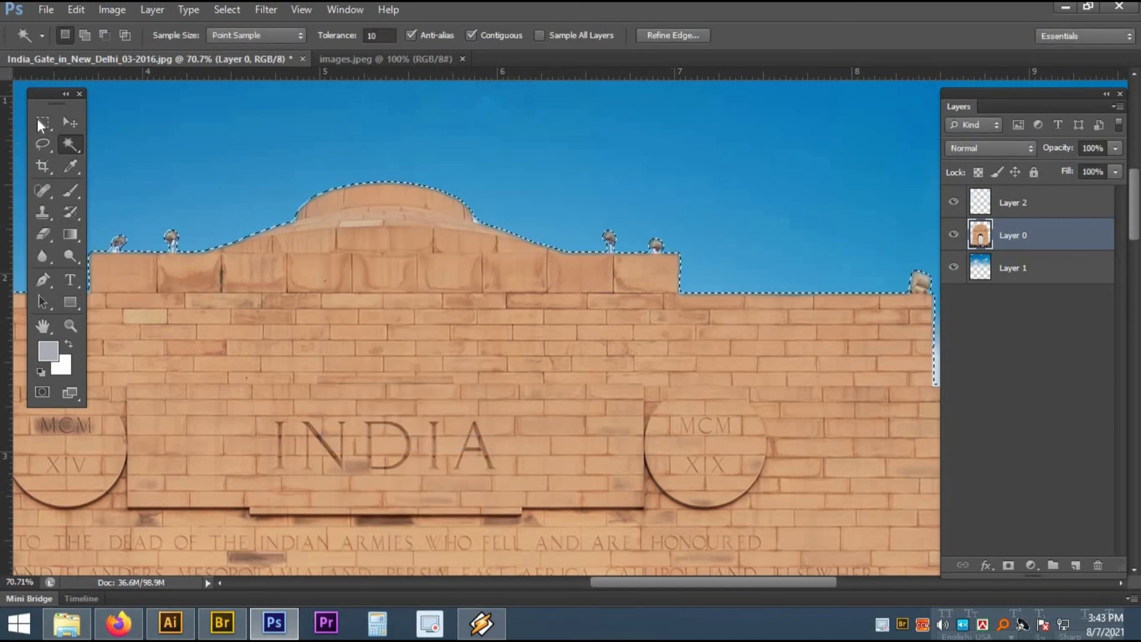
click(42, 122)
click(353, 288)
drag(520, 343, 262, 230)
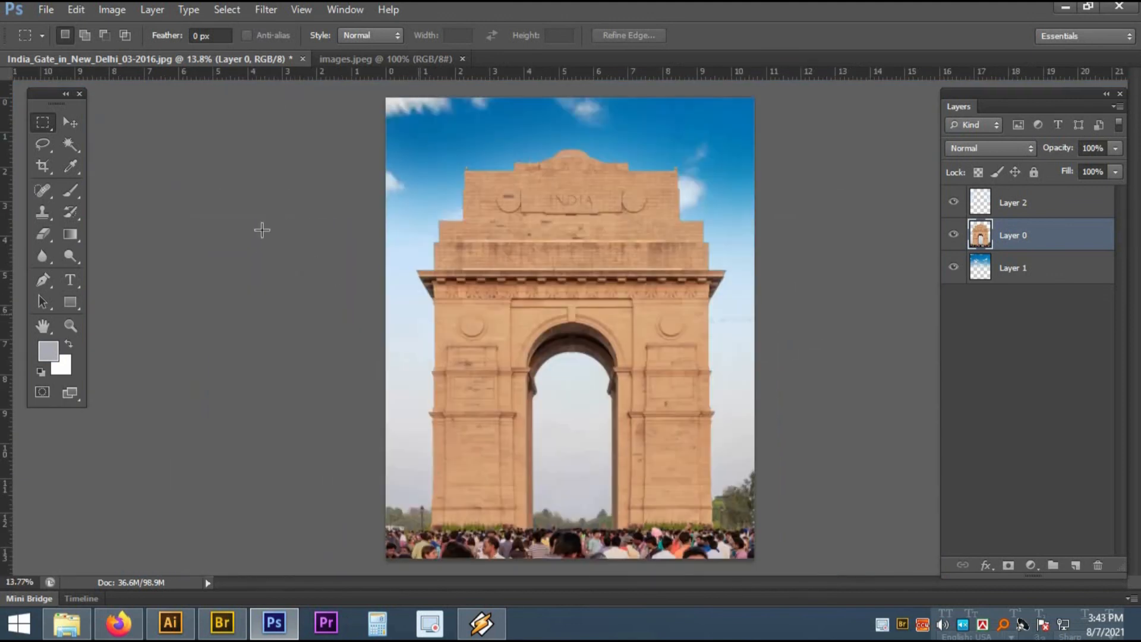
click(71, 123)
click(591, 364)
scroll(593, 364, down, 3)
scroll(636, 388, up, 2)
scroll(628, 379, down, 1)
Save the finished image as a JPEG copy in Downloads with quality 12 (Maximum) and Baseline Optimized format
key(ctrl+shift+s)
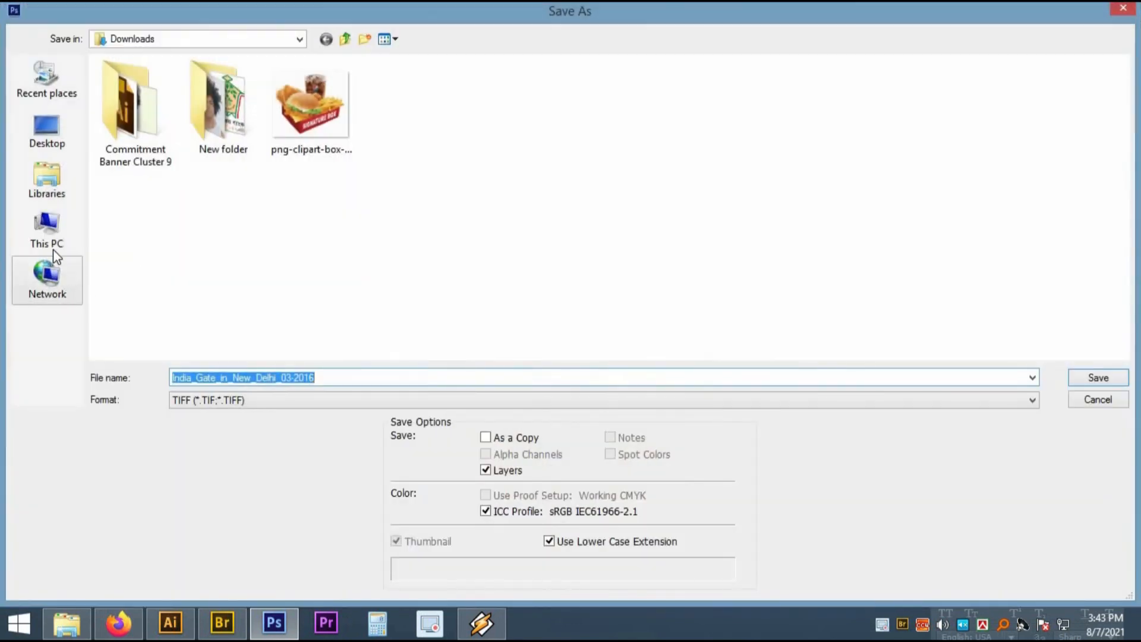
click(301, 399)
click(275, 500)
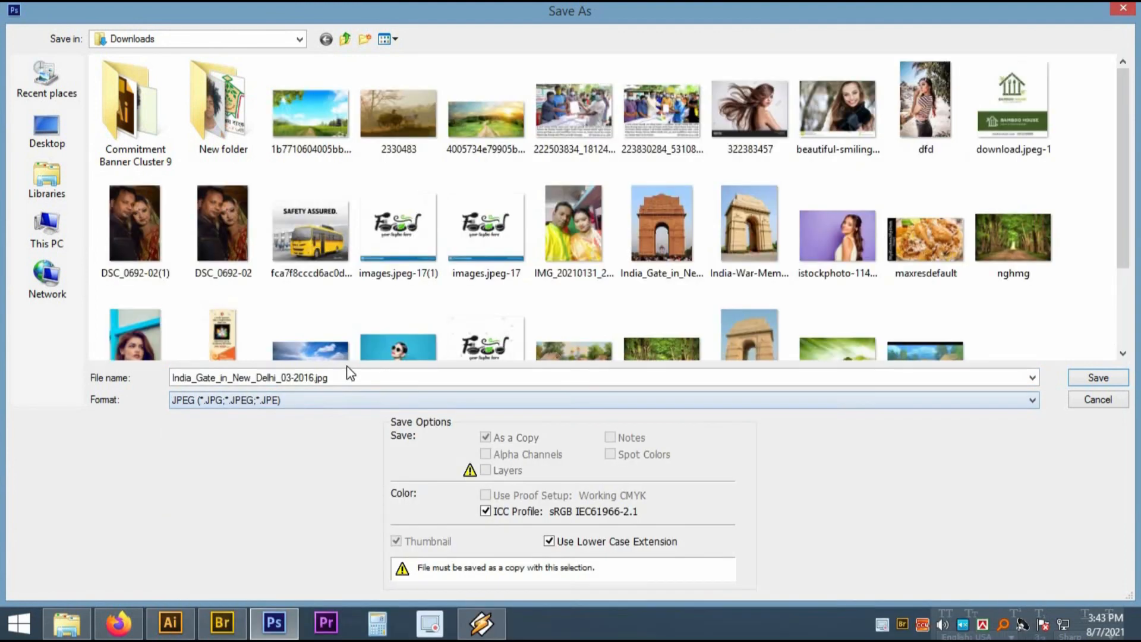
key(Return)
key(Escape)
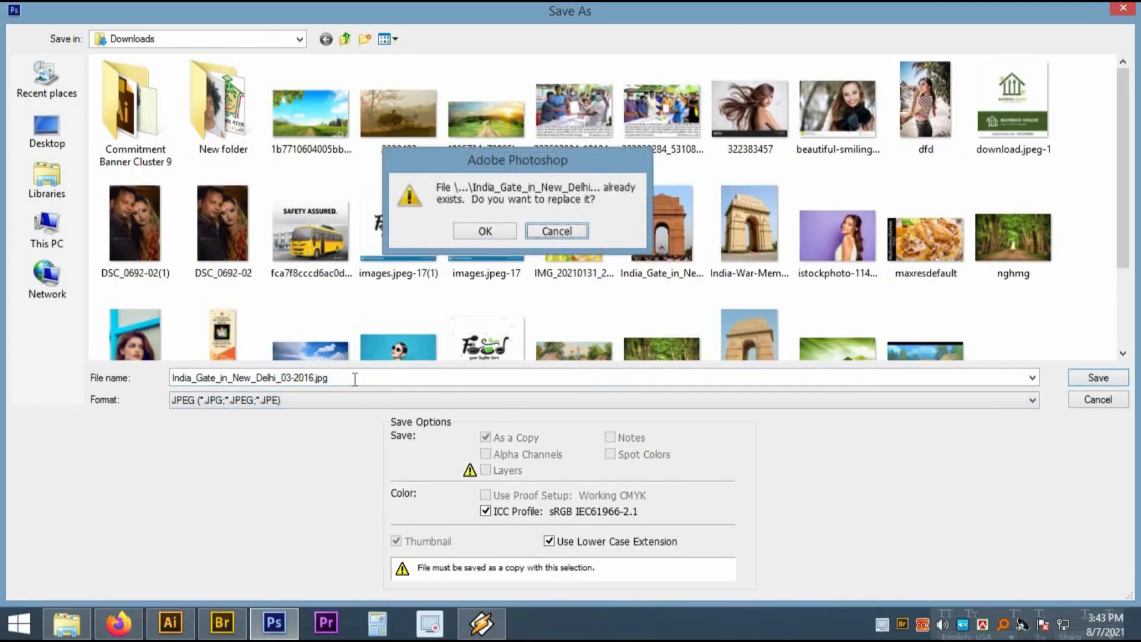
click(353, 379)
key(Right)
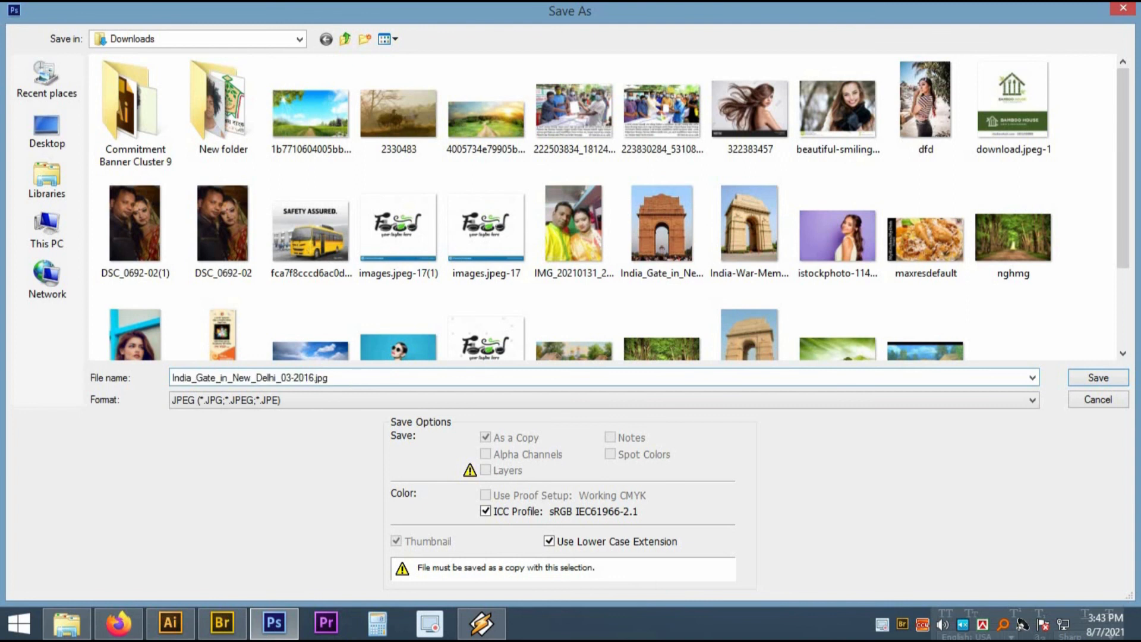
key(Return)
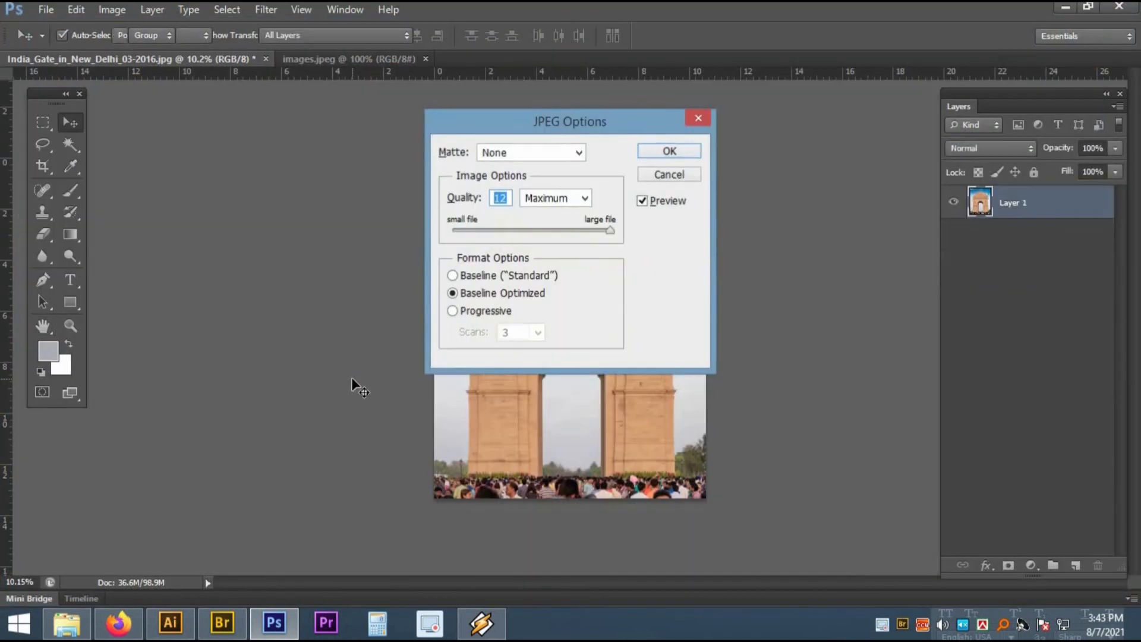
key(Return)
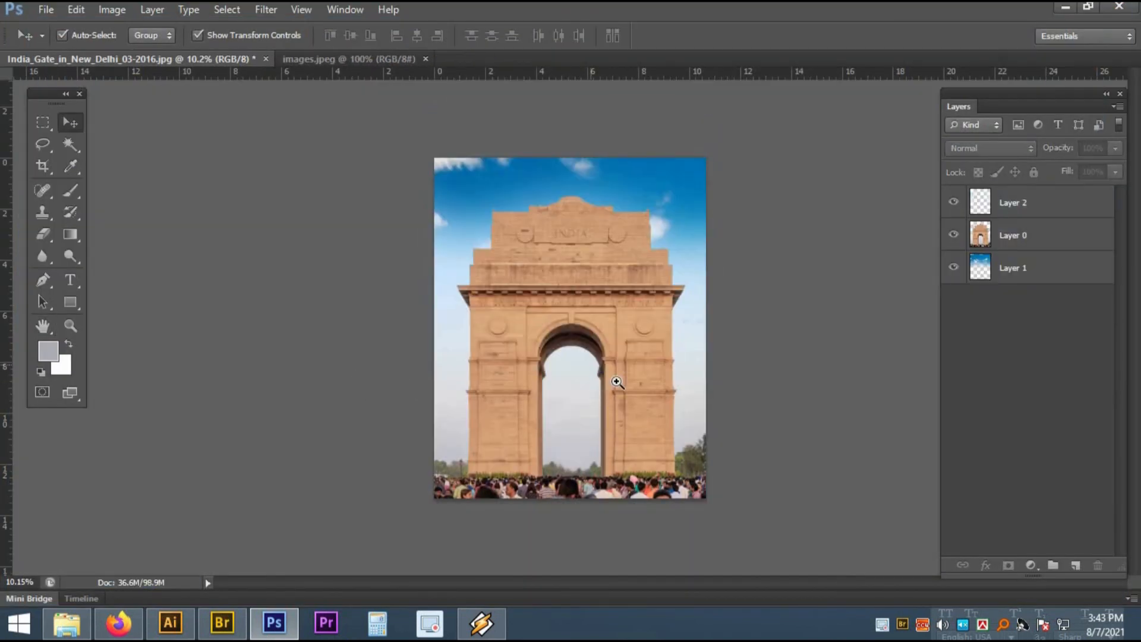
scroll(611, 382, up, 3)
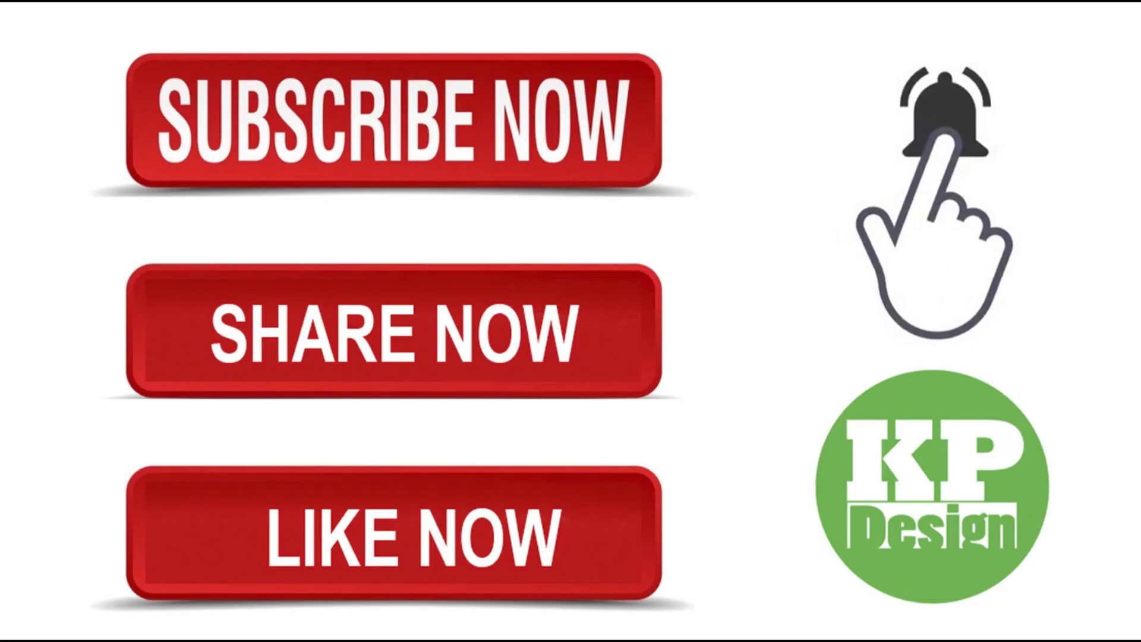